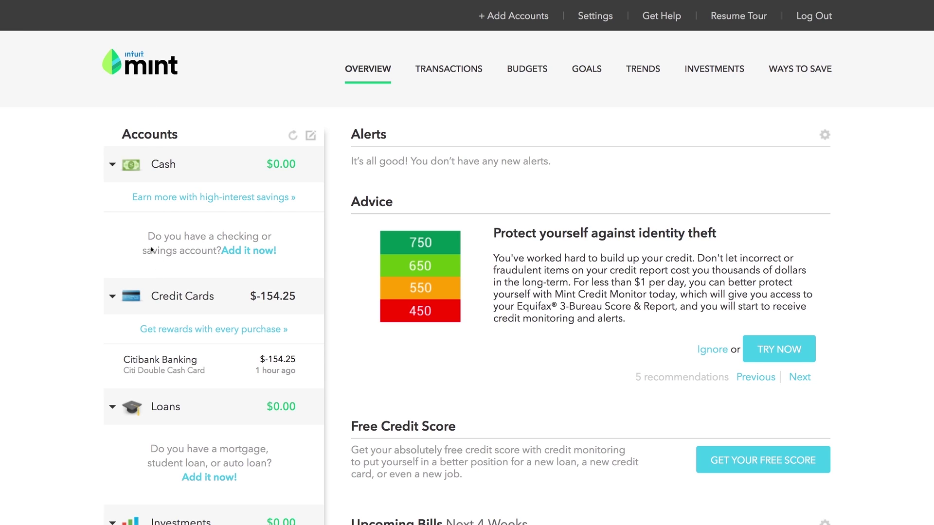
Go from the account settings page to the empty April 2016 Budgets page.
left_click(310, 137)
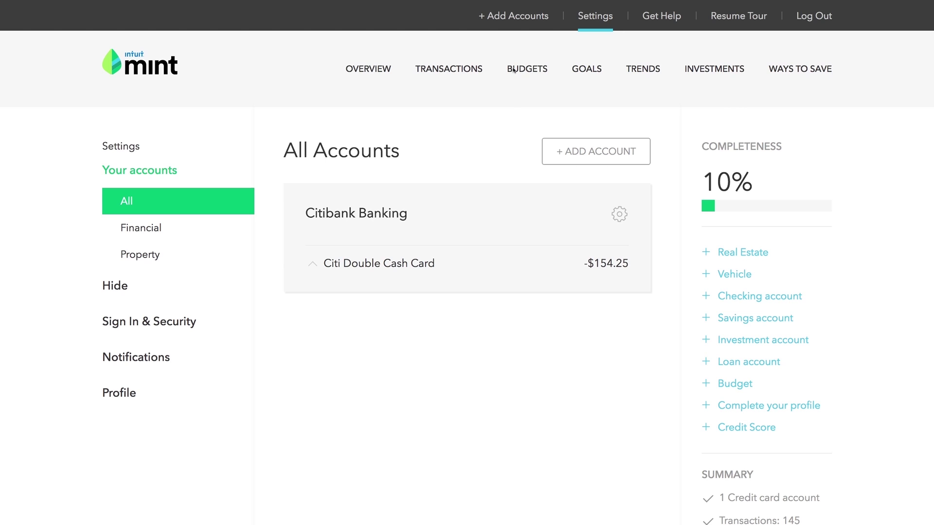
left_click(514, 70)
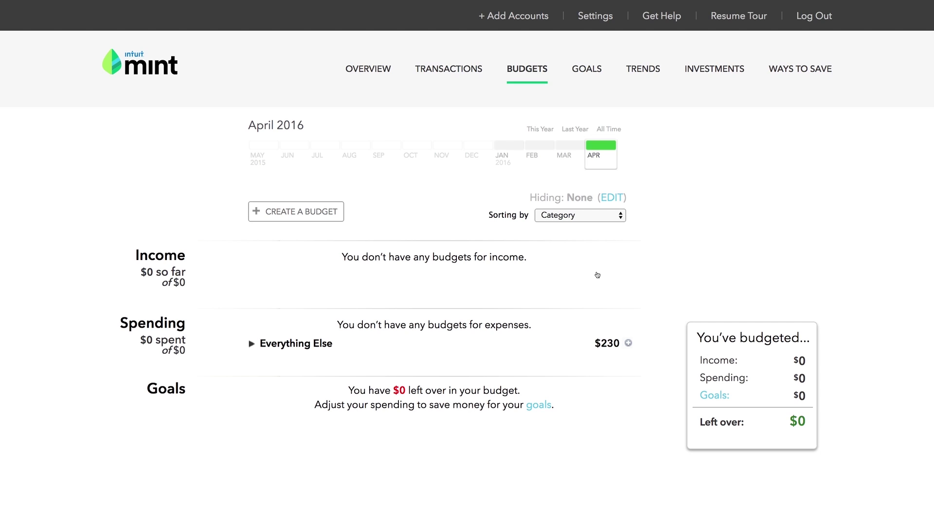
Open the Create a Budget dialog and focus its Choose a Category field.
left_click(303, 219)
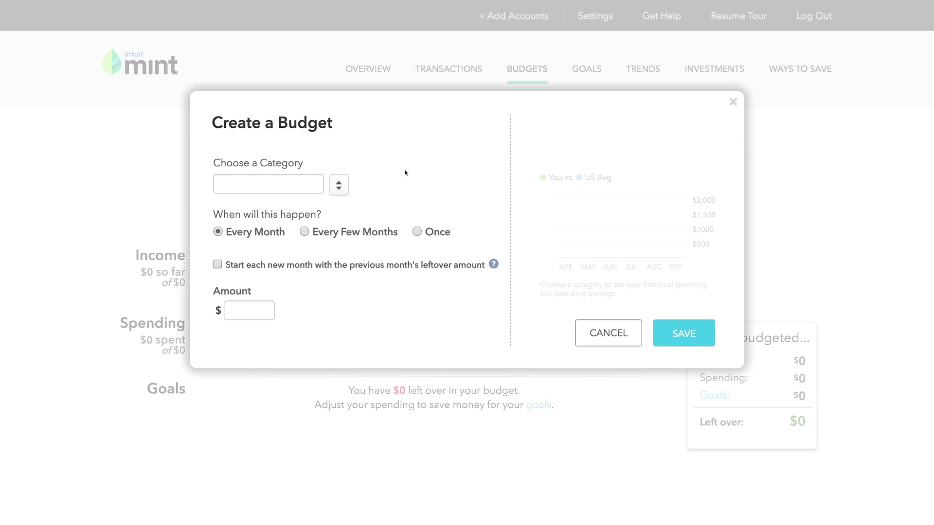
left_click(282, 187)
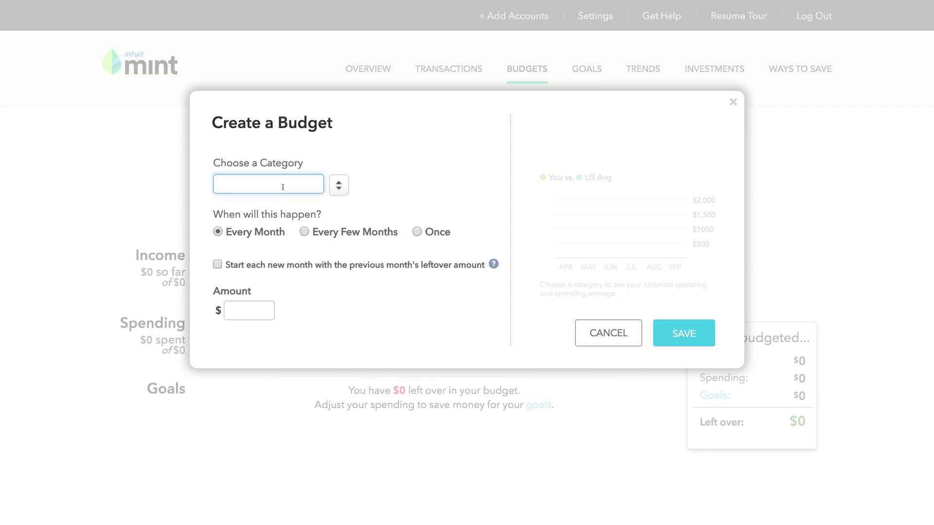
Search 'Mortgage' and pick Mortgage & Rent under Home as the budget category.
type("Mortgage")
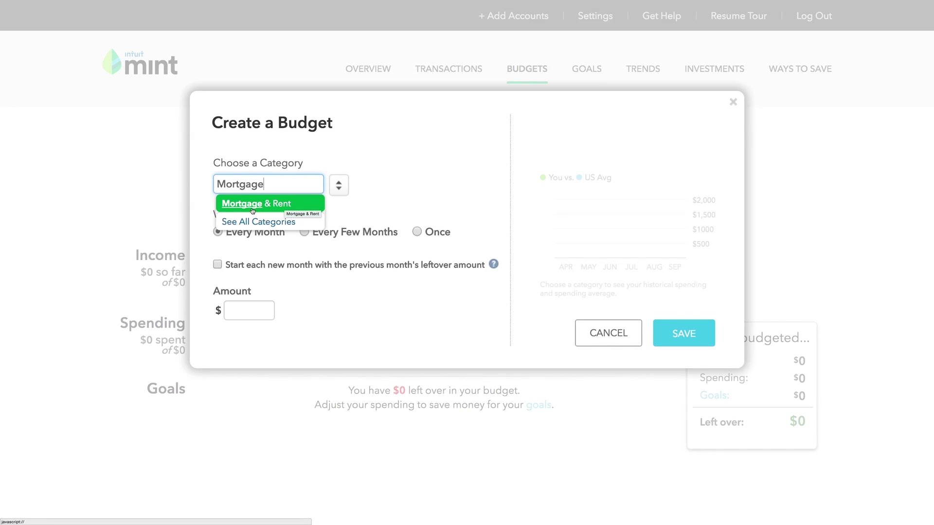
left_click(258, 221)
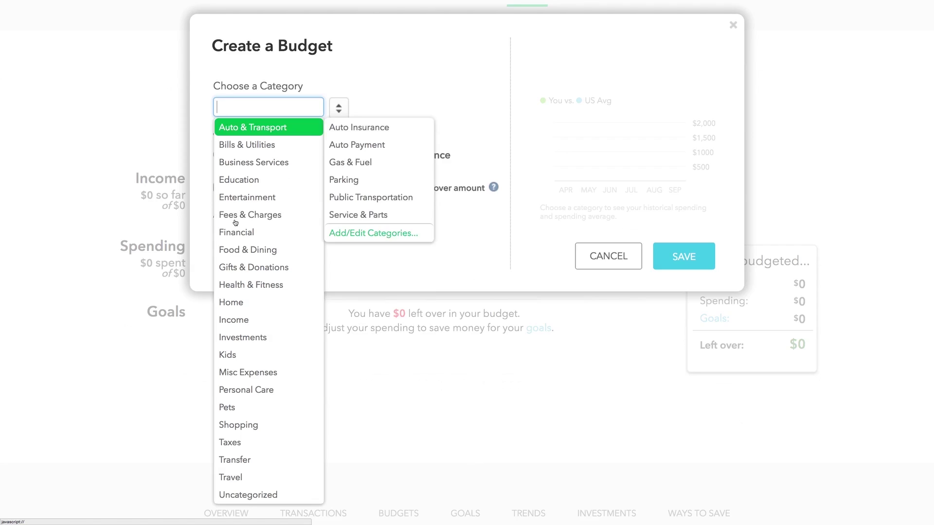
mouse_move(292, 215)
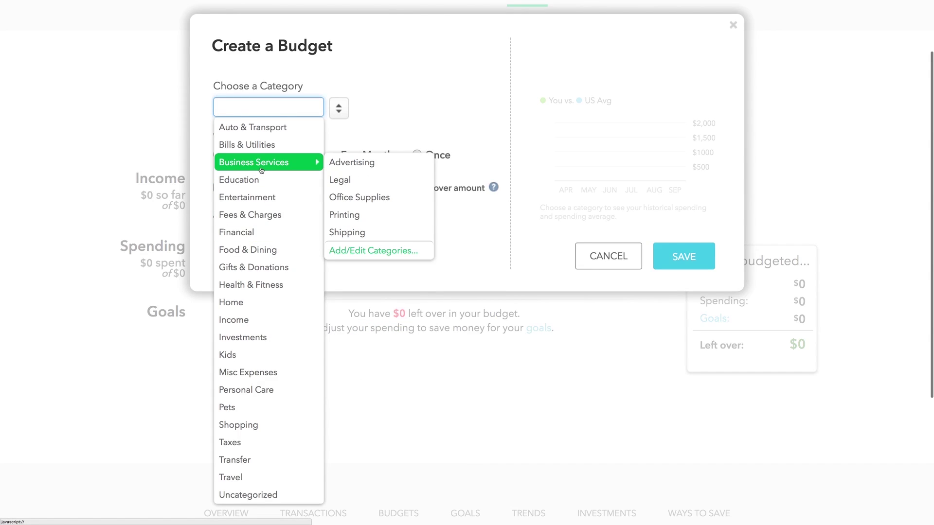
mouse_move(259, 144)
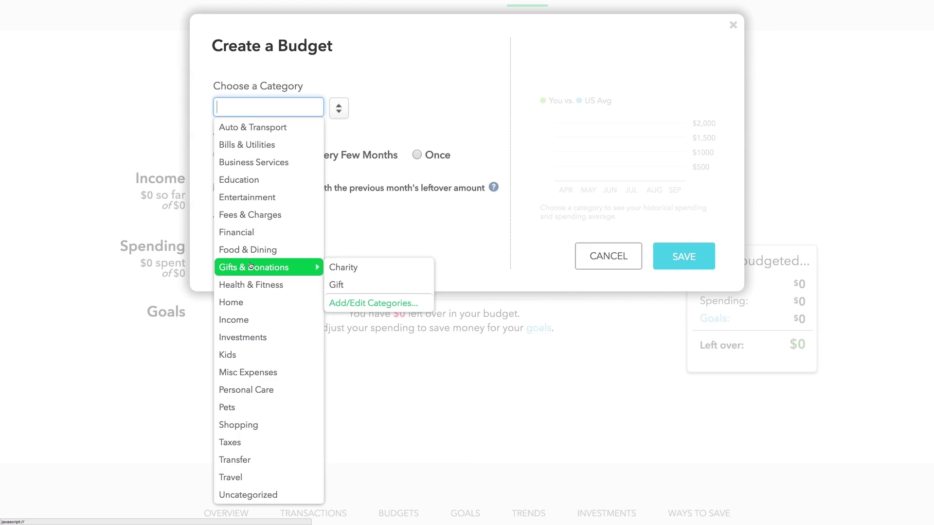
mouse_move(261, 170)
mouse_move(256, 228)
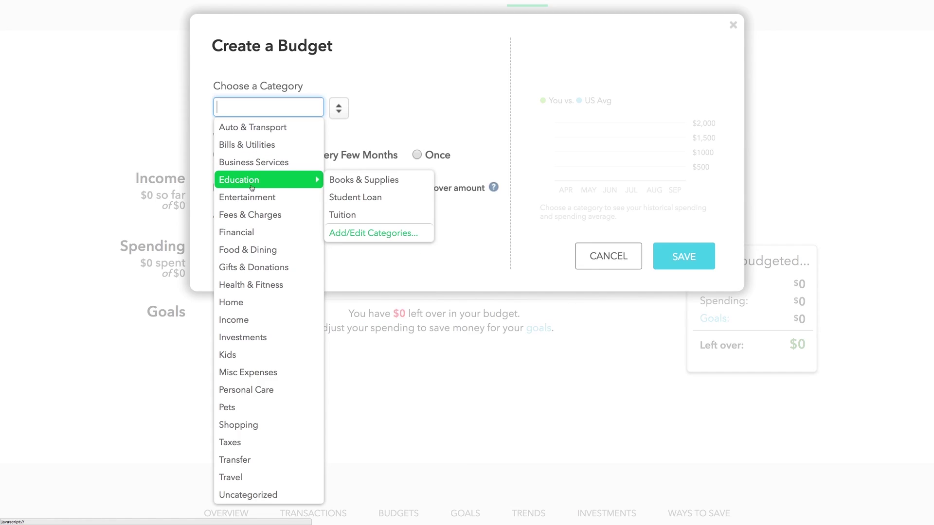
mouse_move(243, 301)
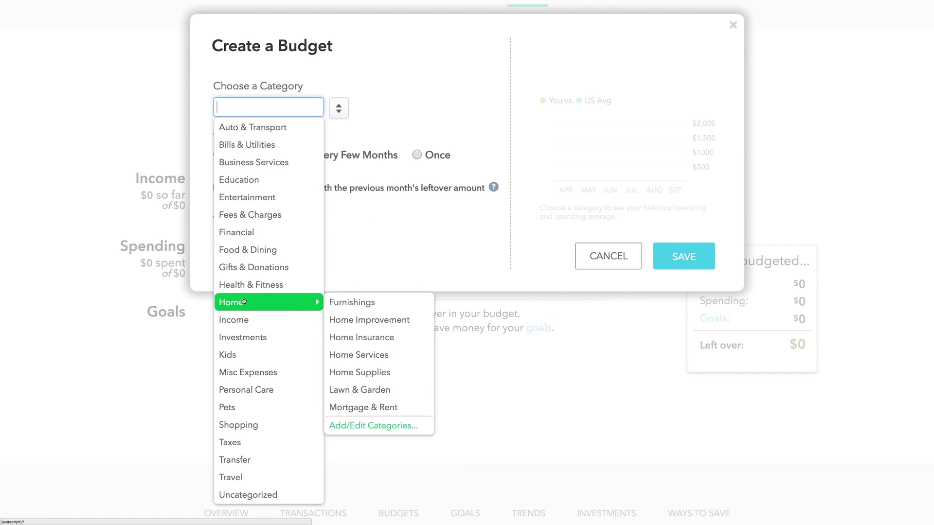
left_click(364, 406)
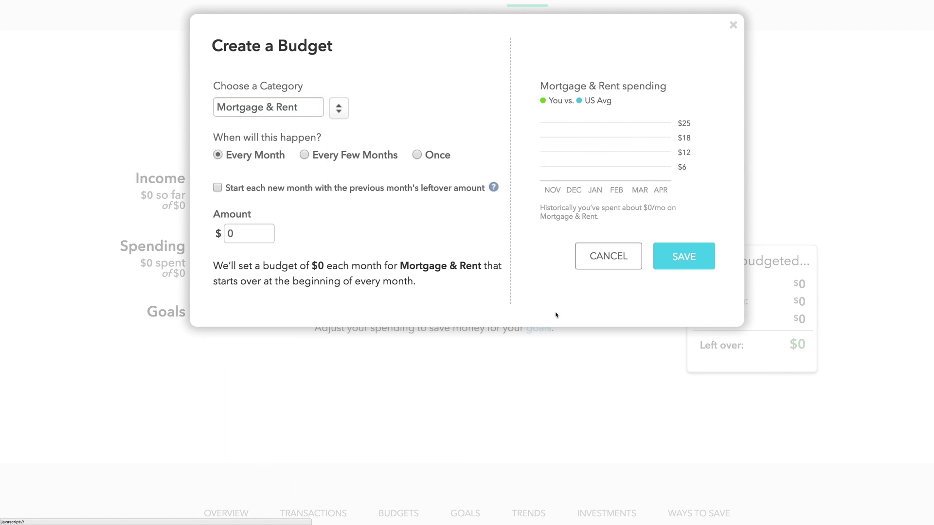
Replace the budget amount with 1800 for Mortgage & Rent.
left_click(256, 227)
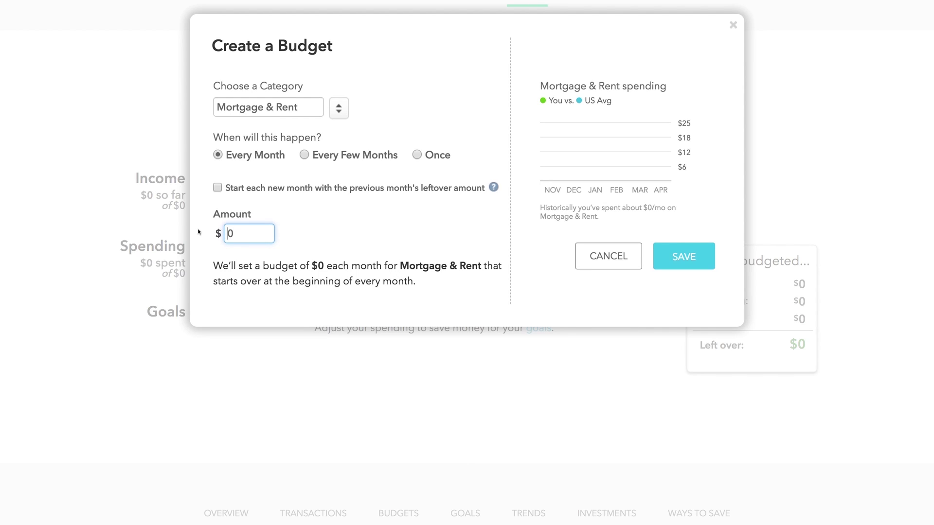
key("super+a")
type("1800")
left_click_drag(234, 232, 272, 232)
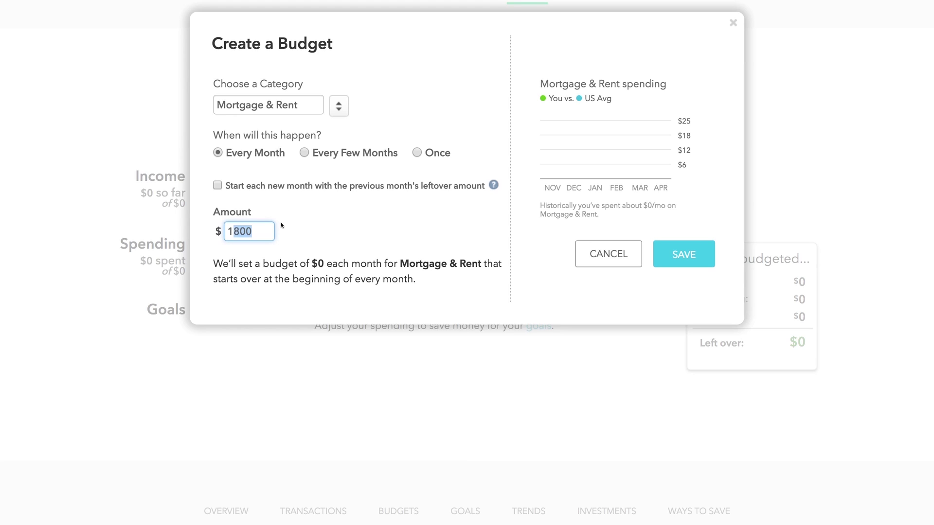
left_click(255, 234)
left_click_drag(217, 135, 334, 138)
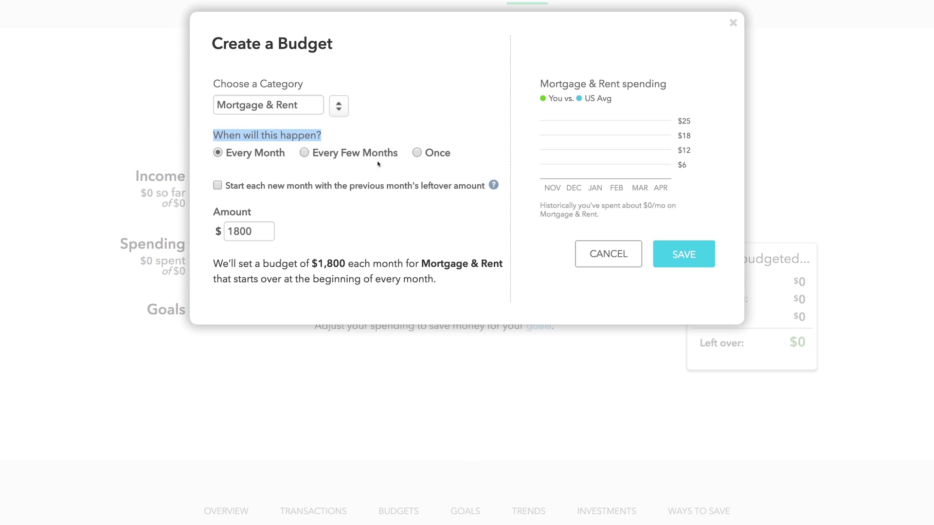
Try the Every Few Months and Once frequencies, then return to Every Month.
left_click(305, 153)
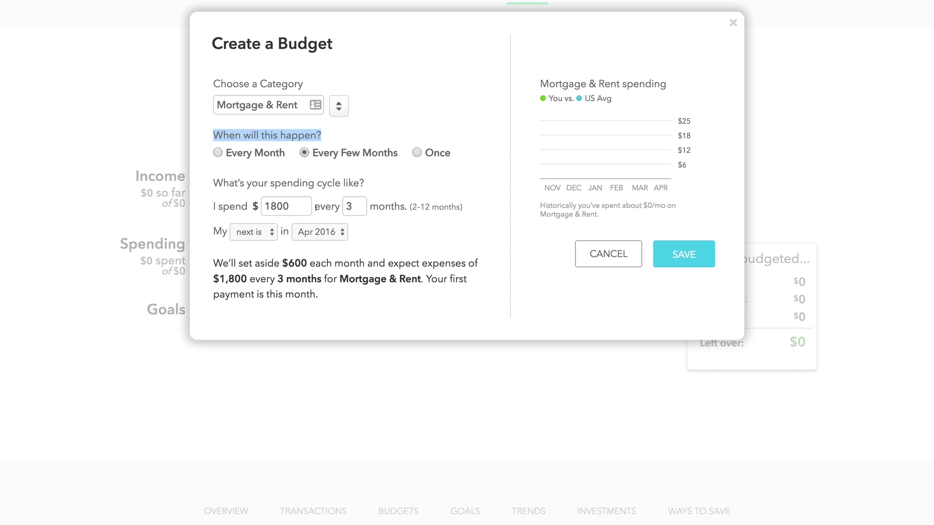
left_click(346, 208)
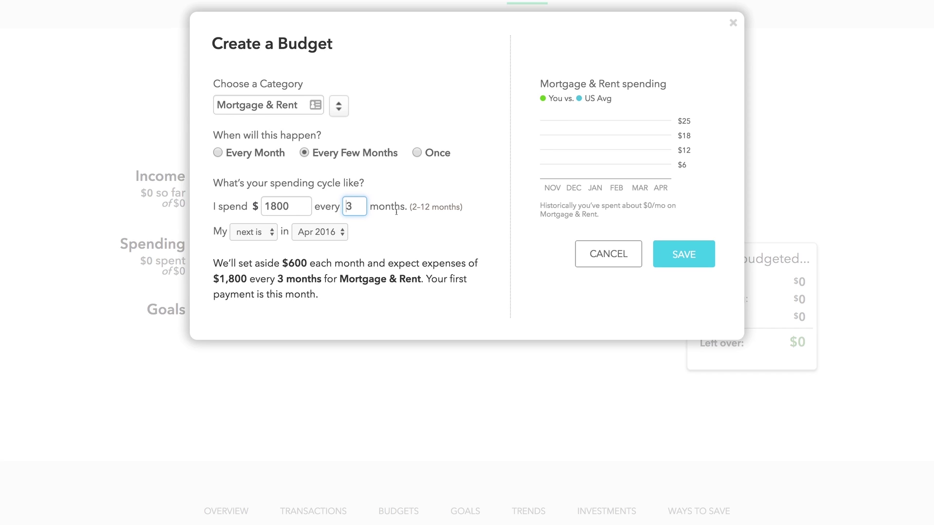
left_click(416, 154)
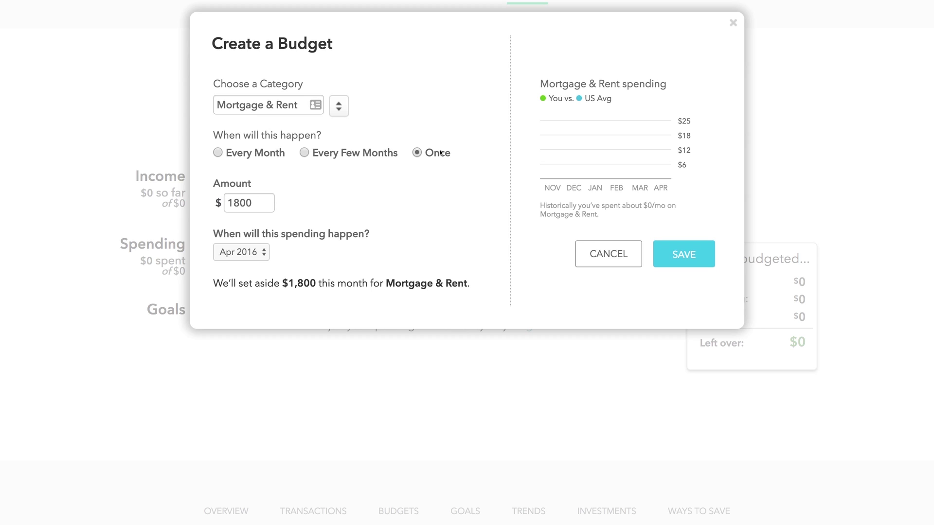
scroll(407, 120, "up", 1)
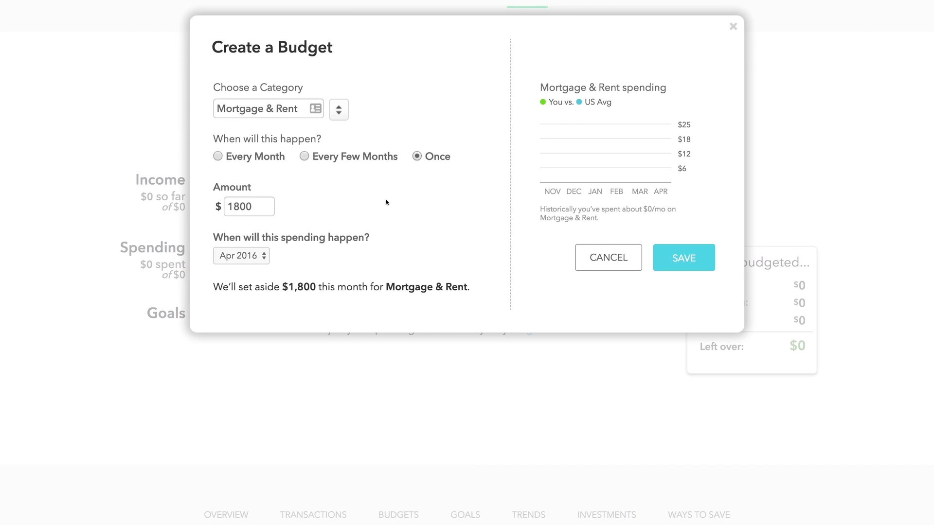
left_click(243, 157)
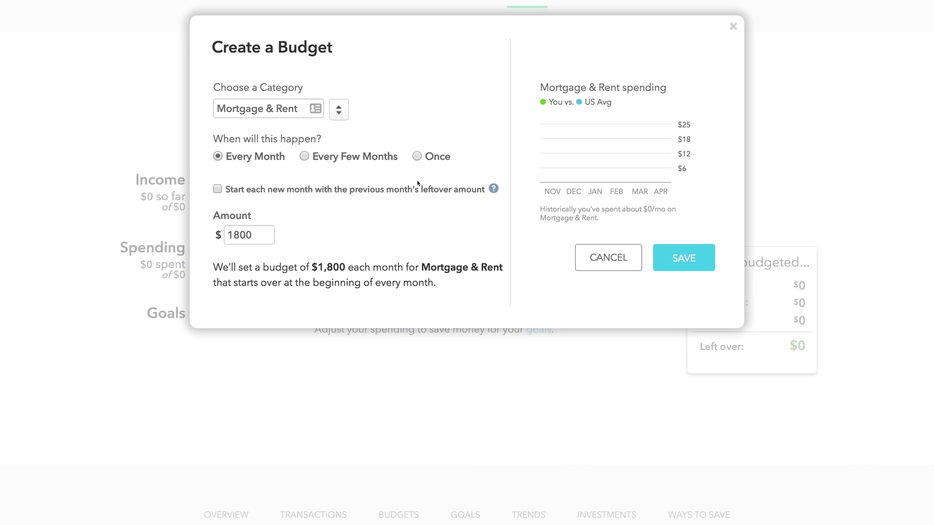
Leave leftover rollover unchecked and save the $1,800 Mortgage & Rent budget.
left_click(218, 190)
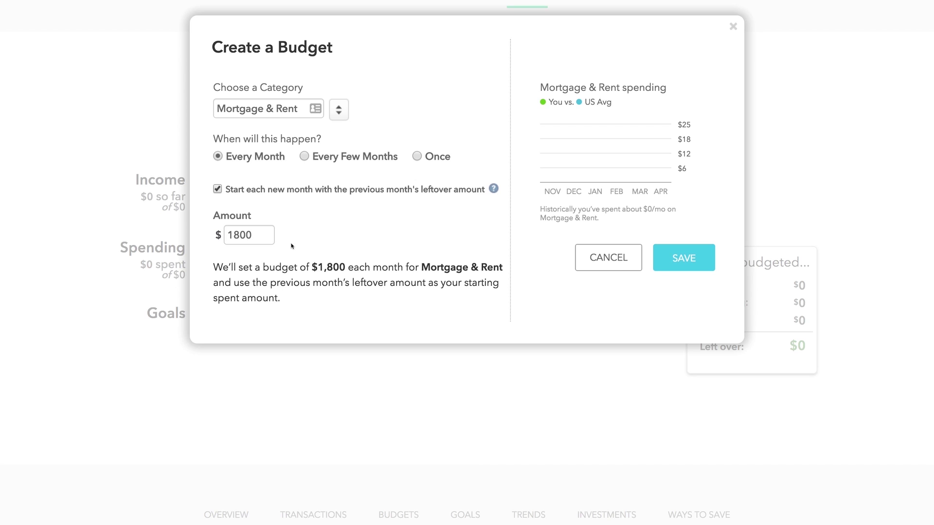
left_click(218, 190)
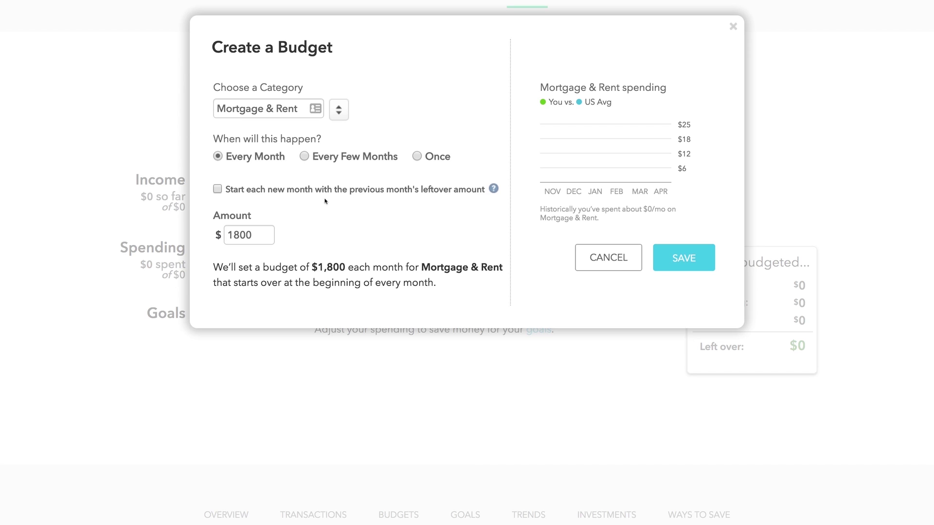
left_click(711, 262)
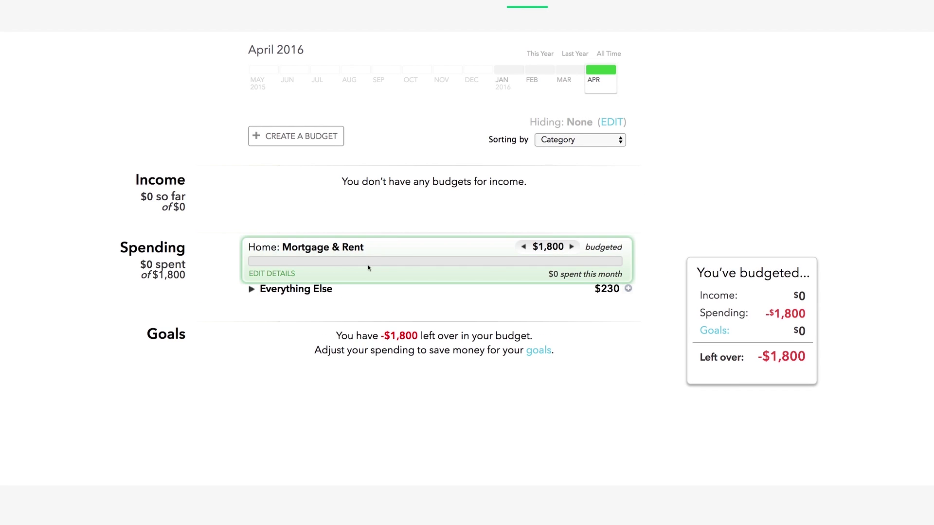
Start a new budget, search 'Utiliti', and open Add/Edit Categories for the Home group.
left_click(295, 136)
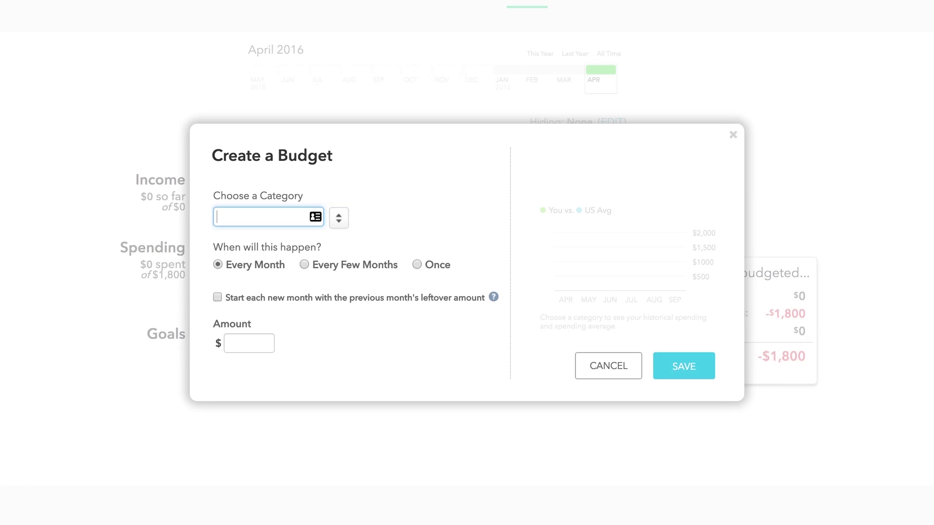
type("Utiliti")
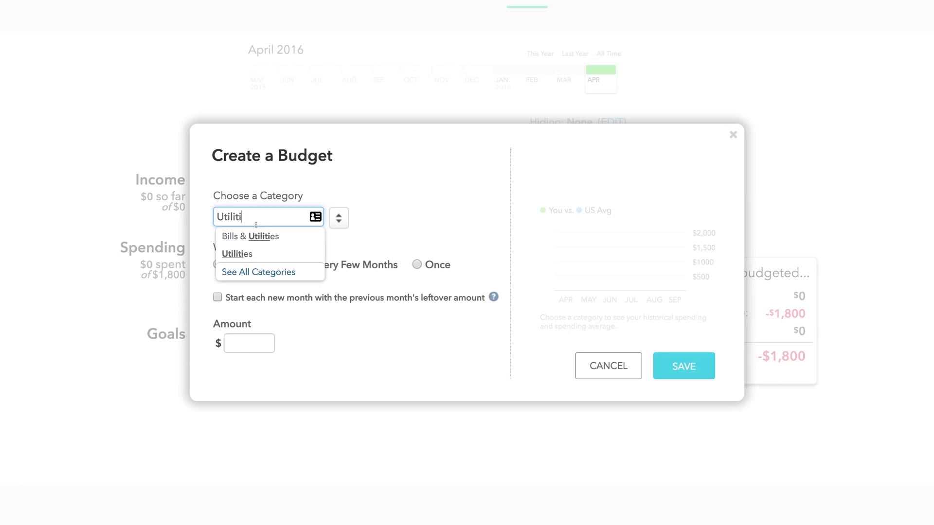
left_click(243, 271)
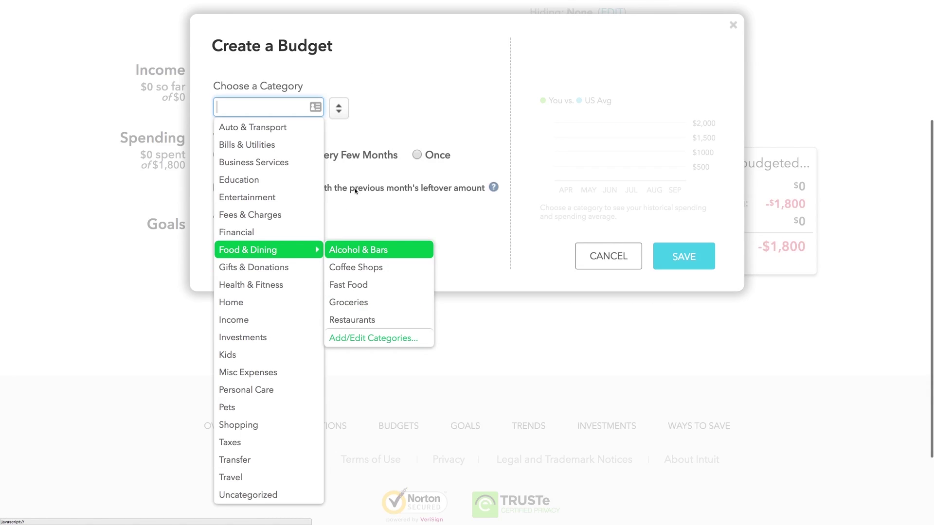
mouse_move(281, 155)
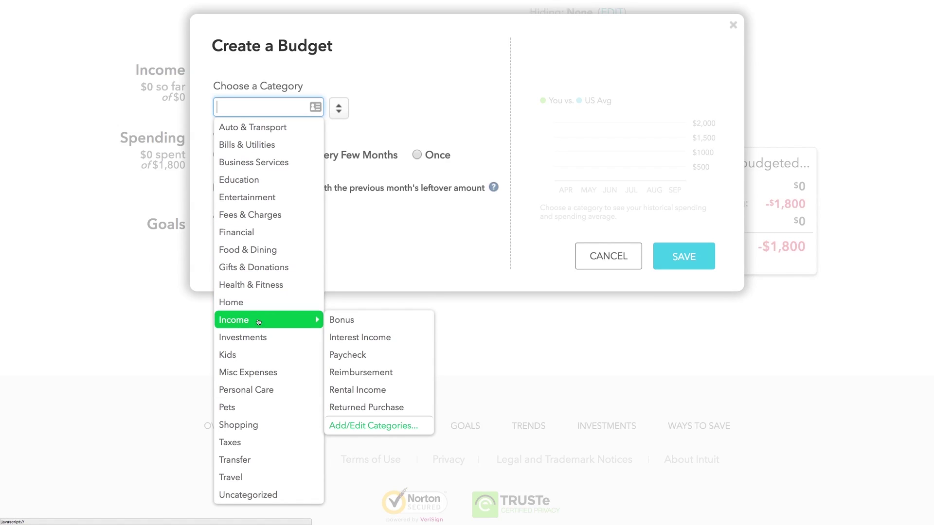
mouse_move(257, 307)
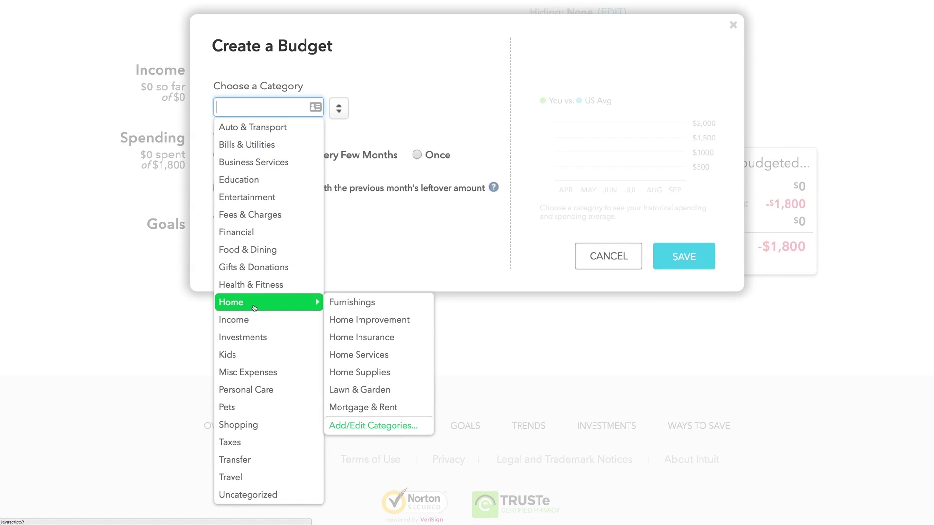
left_click(376, 426)
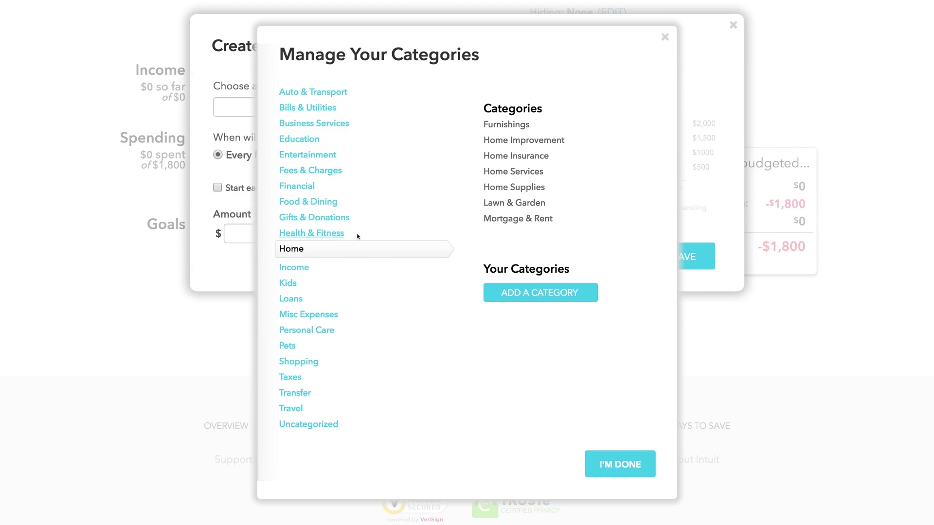
Add a custom Home category named Home Utilities and return to the new budget.
left_click(542, 294)
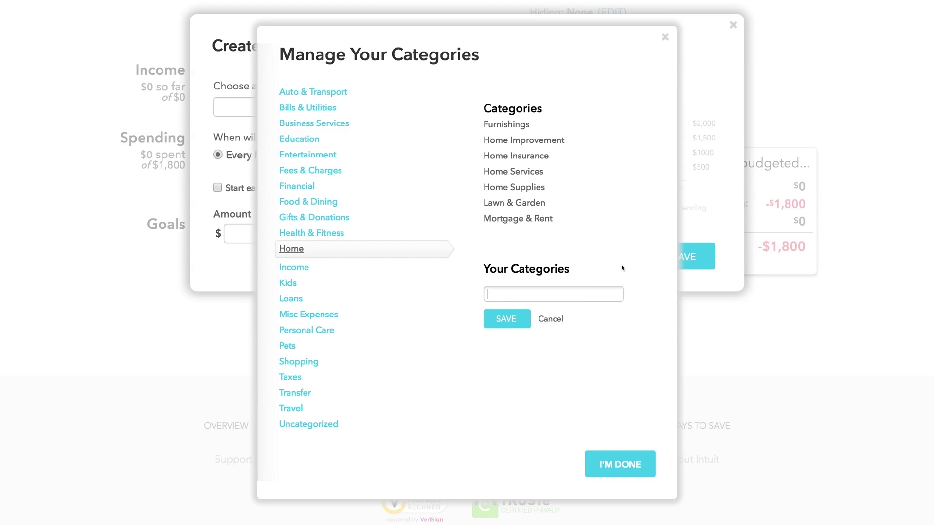
type("Home Uti")
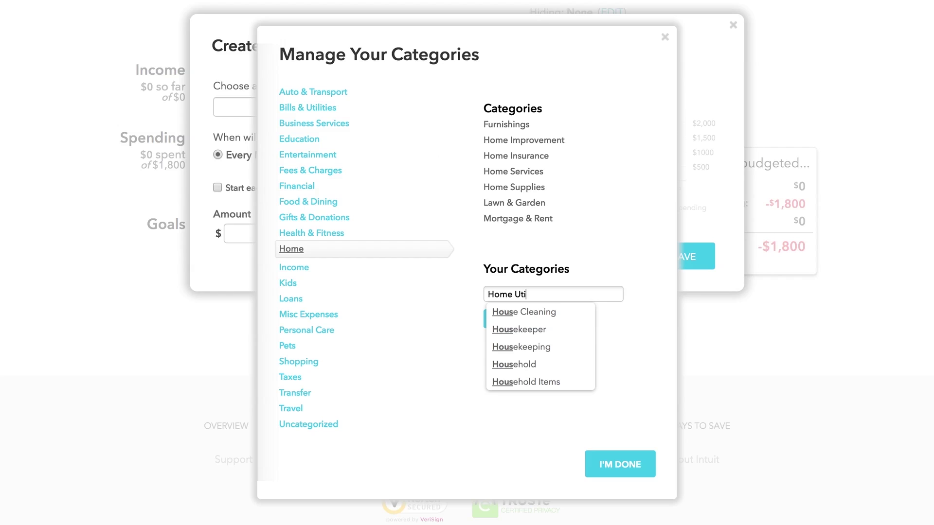
type("lities")
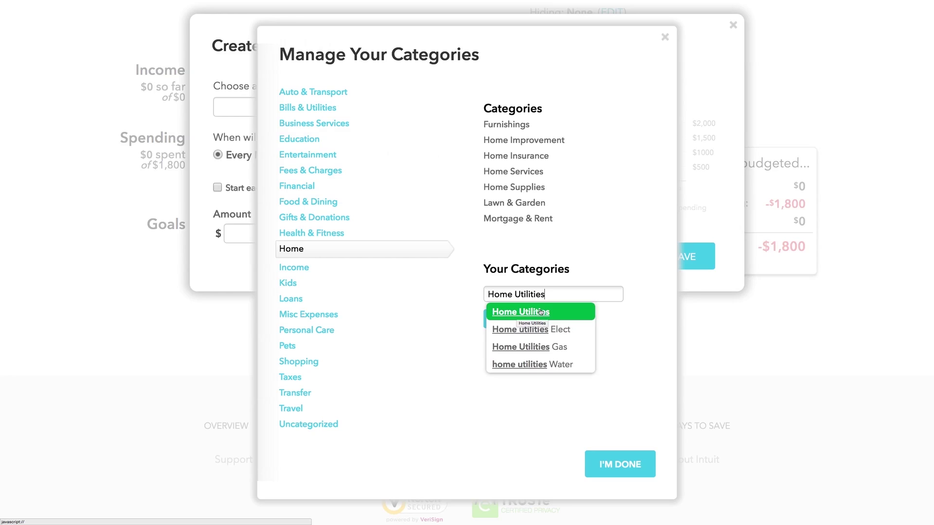
left_click(532, 312)
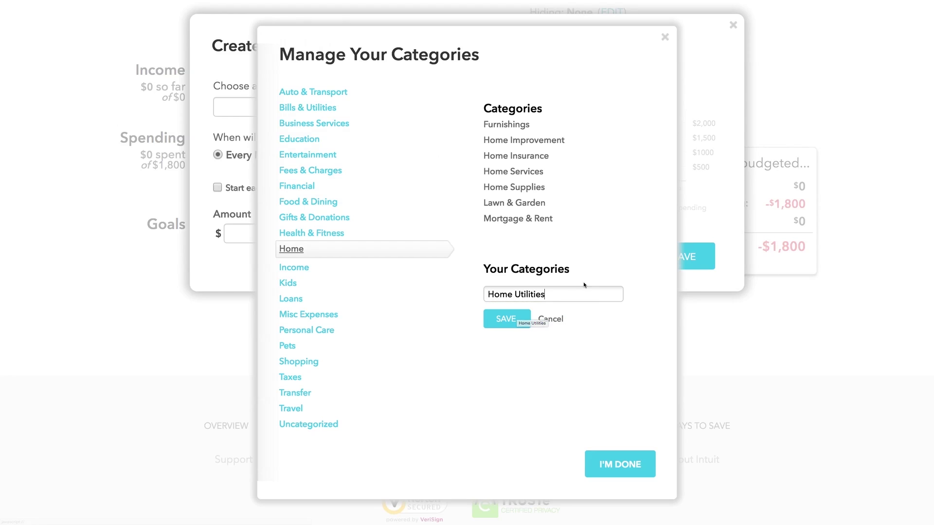
left_click(509, 323)
left_click(625, 462)
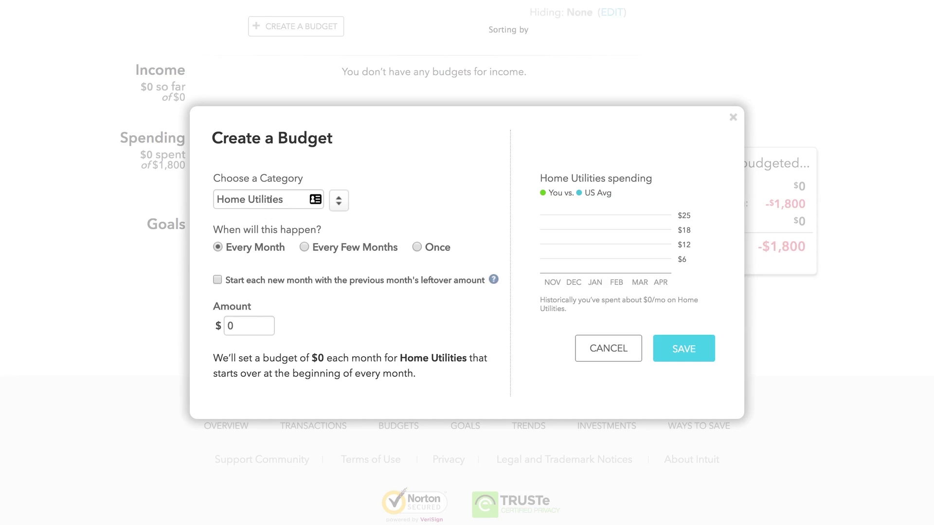
Set the Home Utilities budget amount to $150 and save it.
left_click(241, 324)
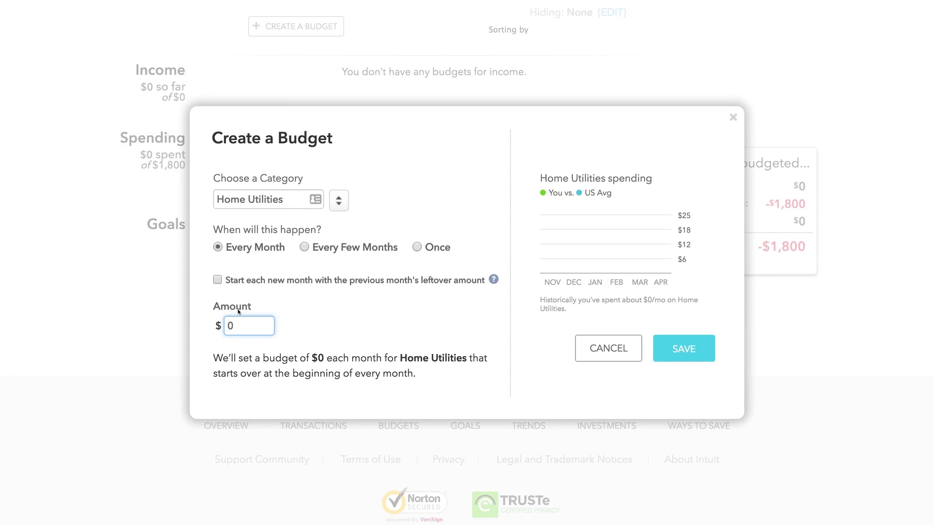
key("super+a")
type("150")
left_click(707, 339)
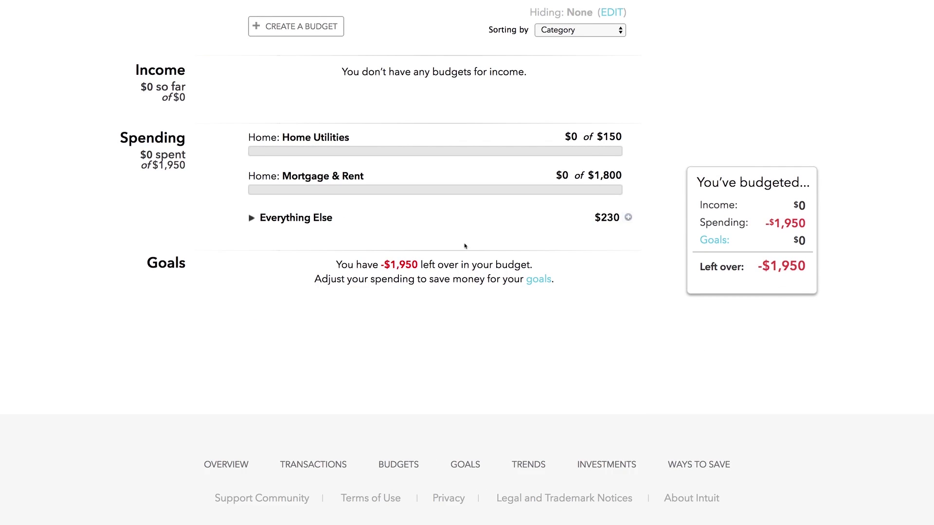
Create and save a monthly $200 Auto & Transport budget, replacing the suggested 103.
left_click(296, 26)
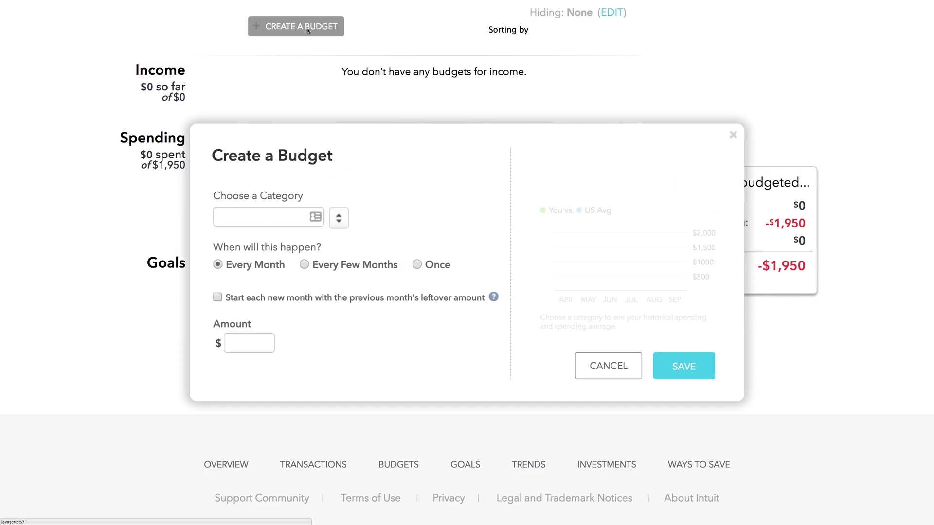
left_click(291, 216)
left_click(338, 218)
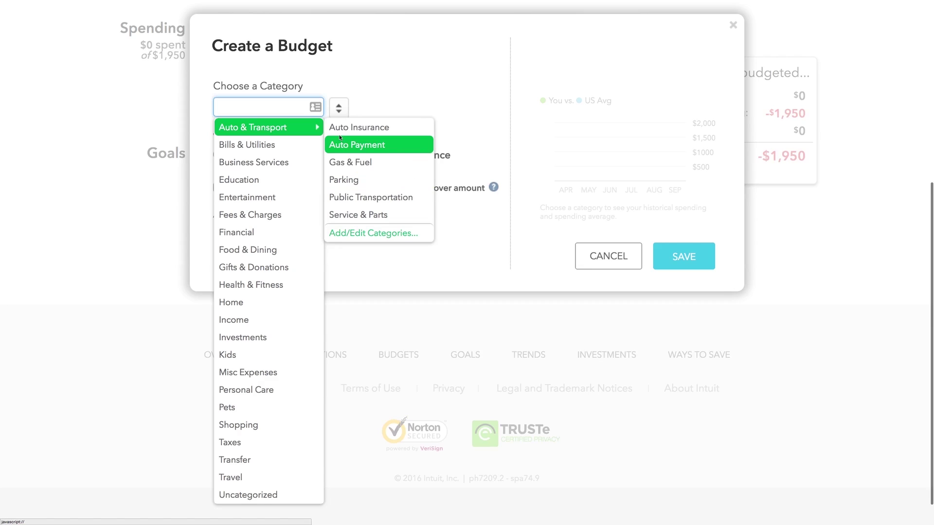
mouse_move(290, 199)
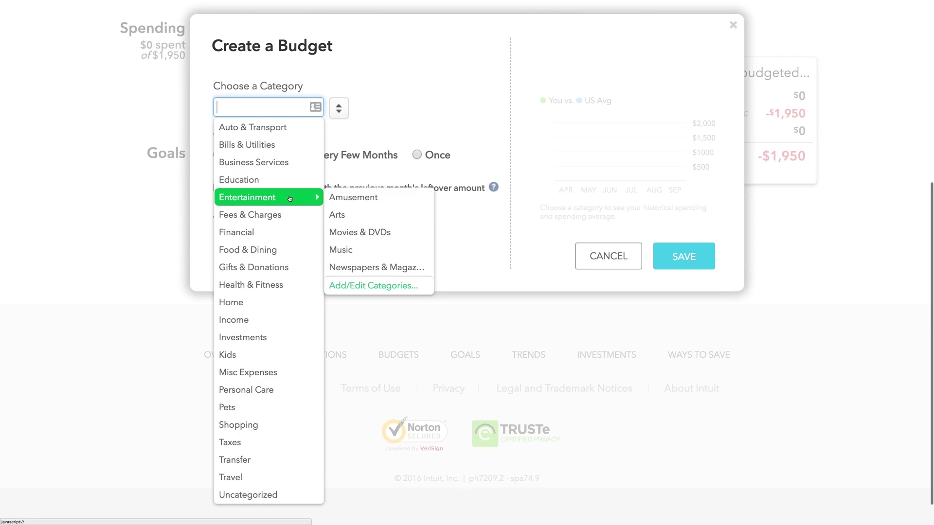
mouse_move(279, 128)
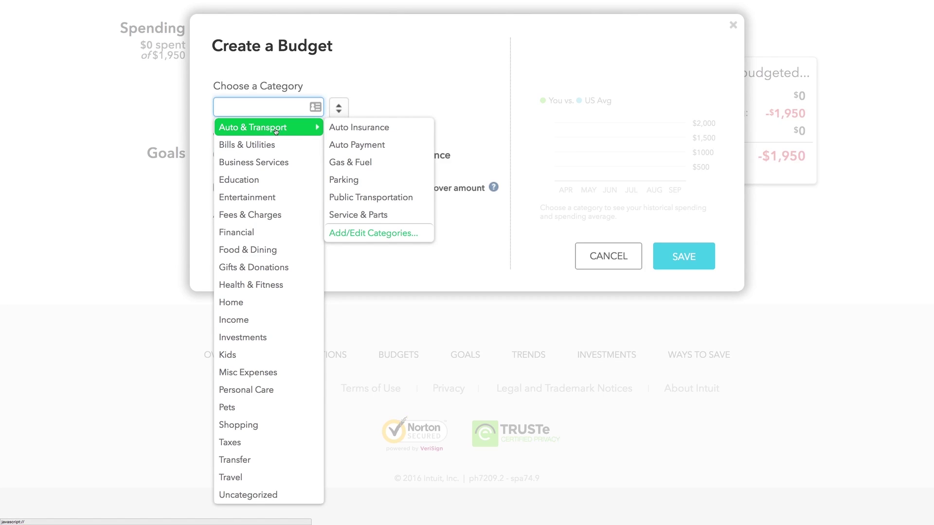
left_click(276, 131)
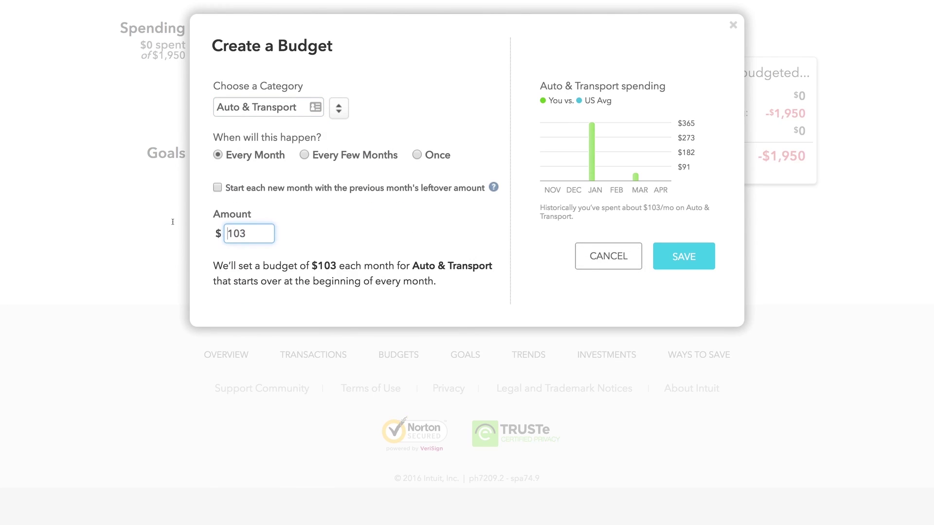
key("super+a")
type("2000")
key("Return")
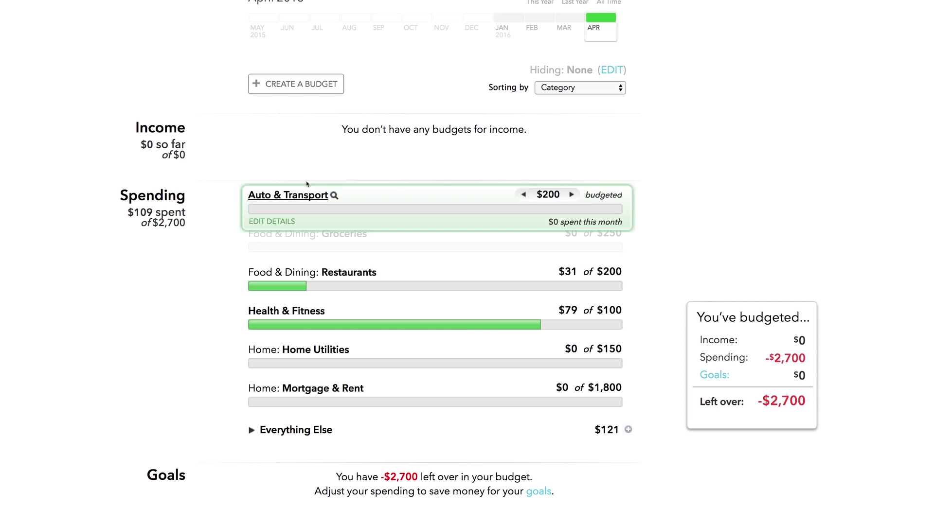
Start another budget and open Add/Edit Categories for the Personal Care group.
mouse_move(355, 376)
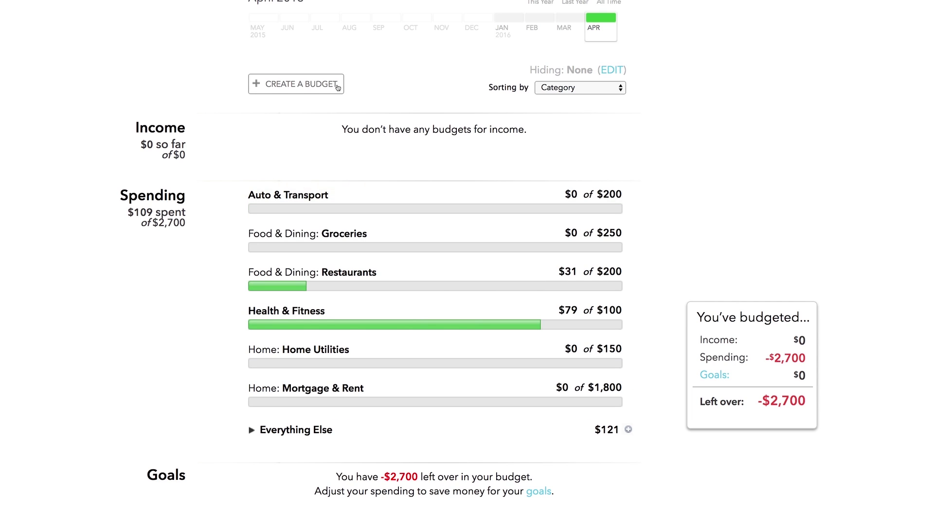
left_click(297, 83)
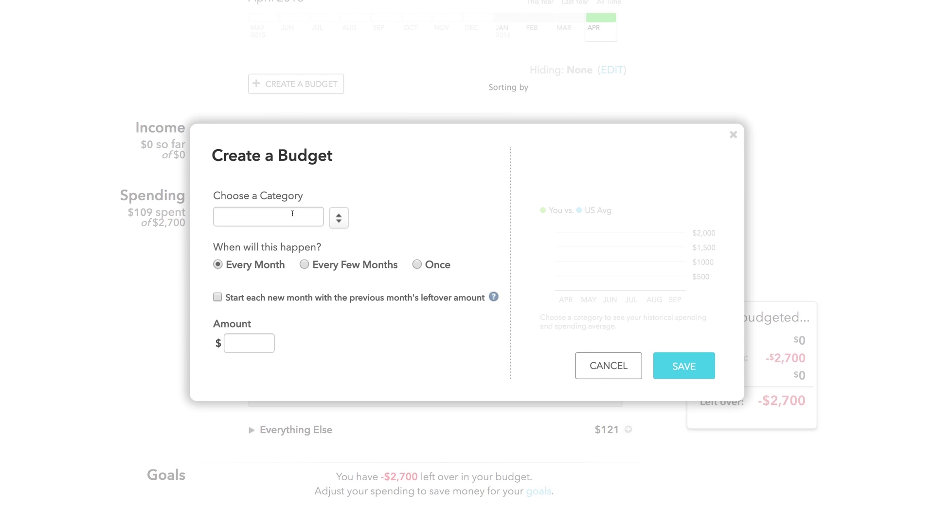
left_click(303, 214)
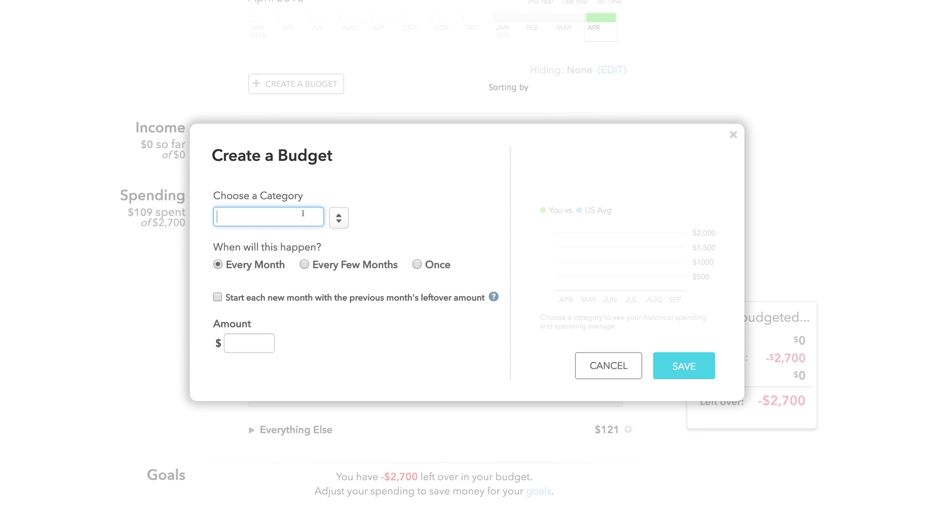
left_click(334, 219)
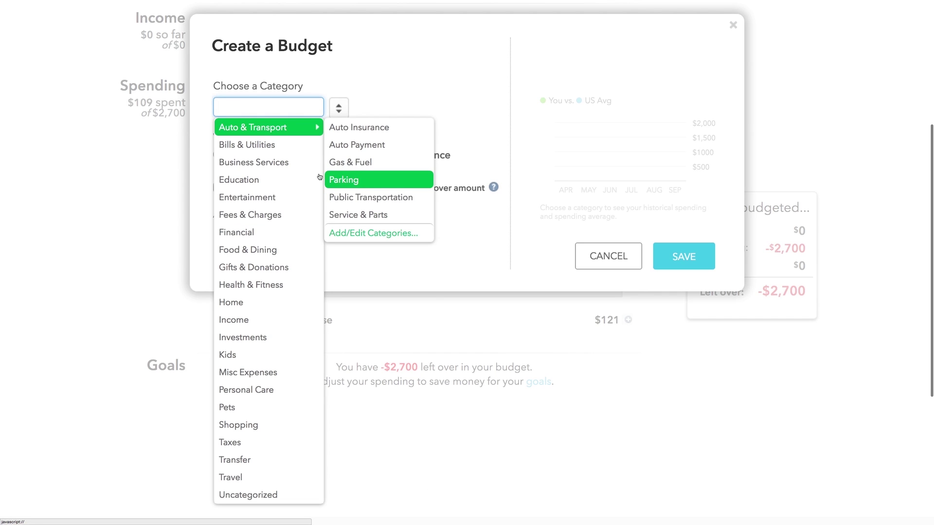
mouse_move(290, 301)
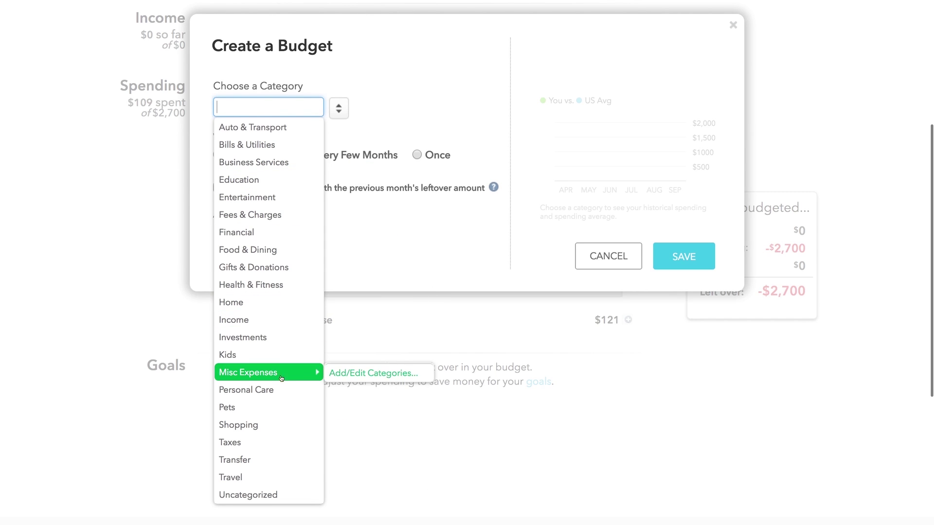
mouse_move(271, 379)
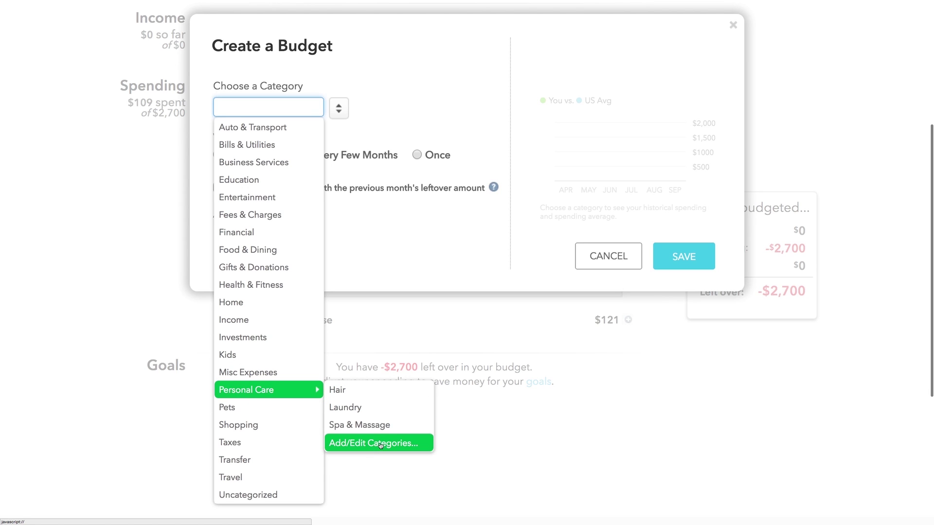
left_click(380, 443)
Add custom categories Personal - Phil, Personal - Isabel and Personal - Shared.
left_click(530, 232)
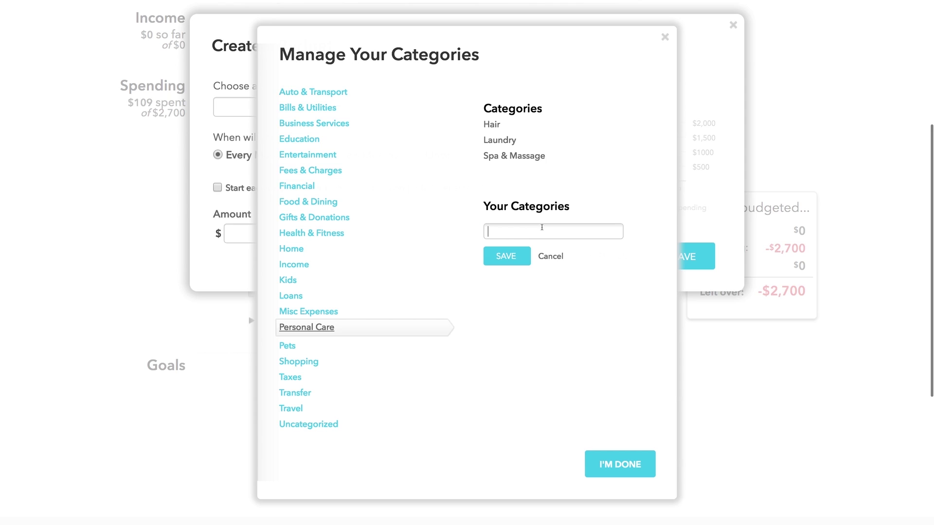
type("Personal - Phil")
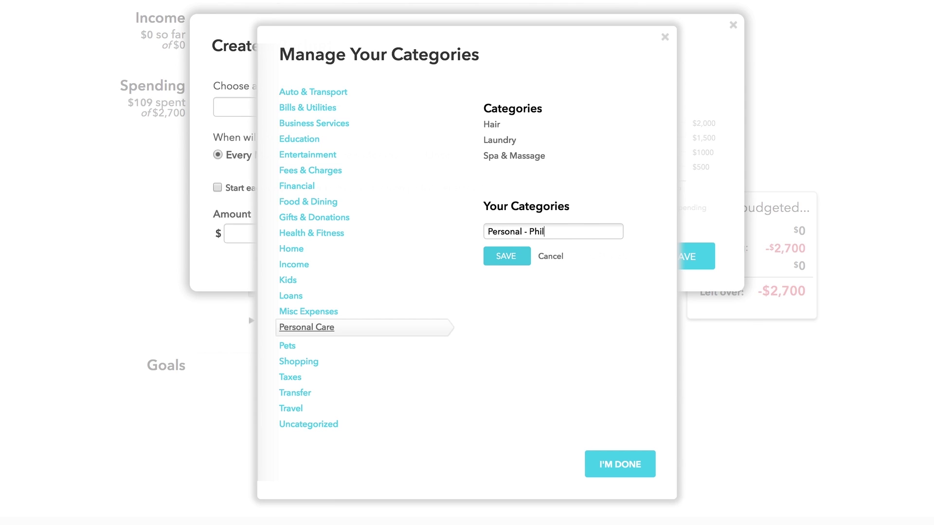
key("Return")
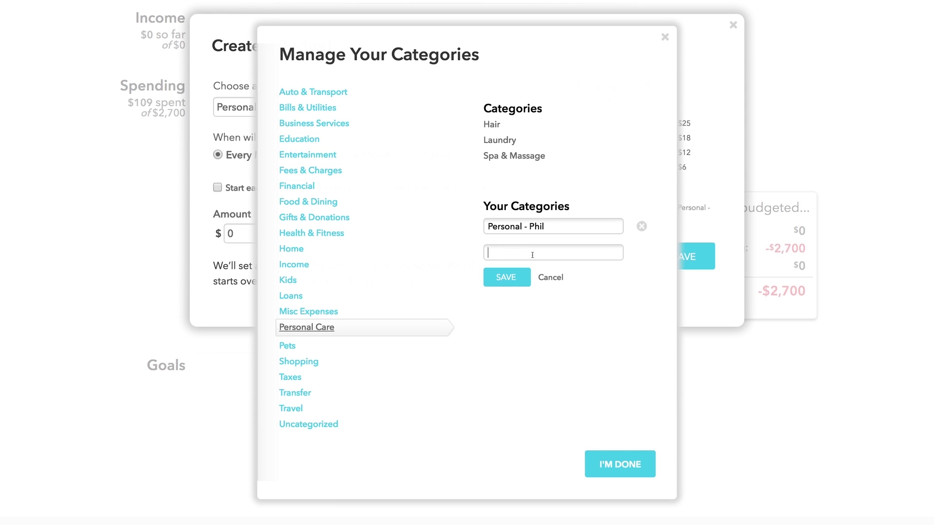
type("Personal - Isabel")
key("Return")
left_click(519, 280)
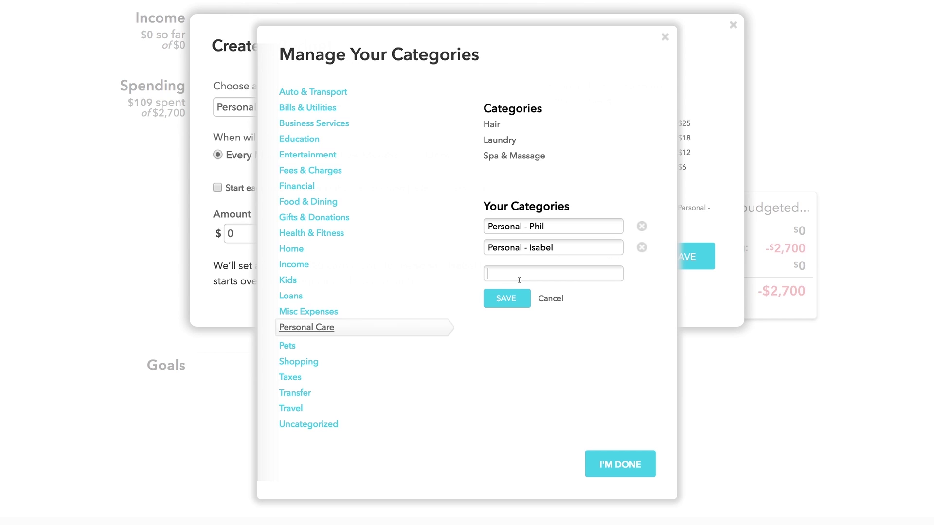
type("Personal - Shared")
left_click(499, 298)
Finish editing categories and keep Personal - Shared as the new budget's category.
left_click(626, 459)
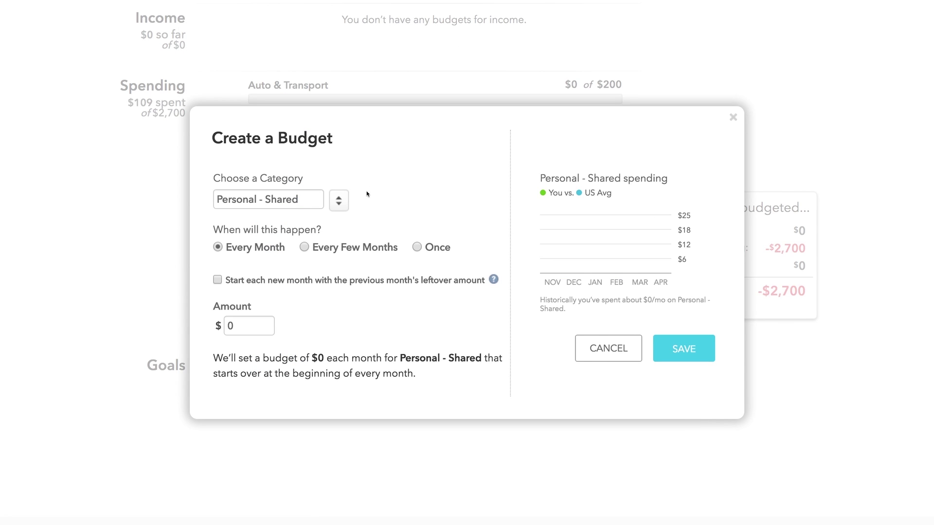
left_click(338, 200)
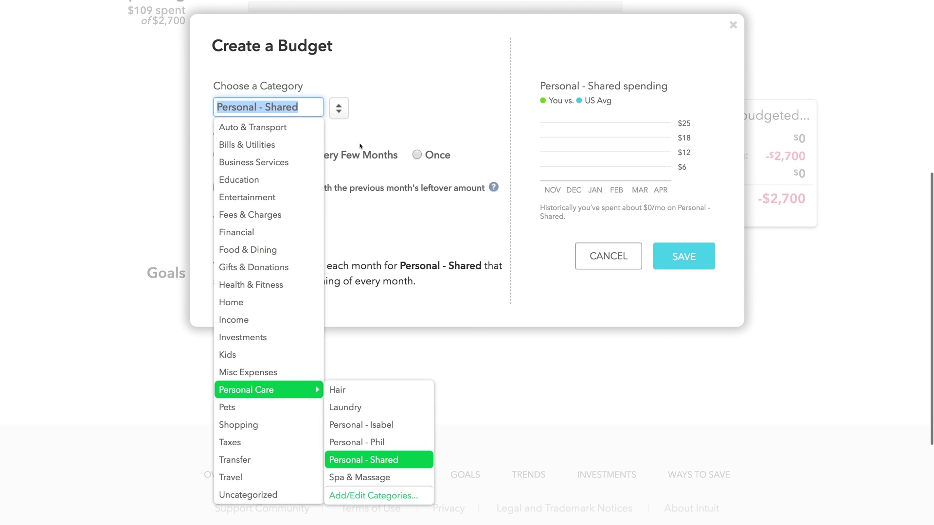
mouse_move(254, 253)
mouse_move(280, 270)
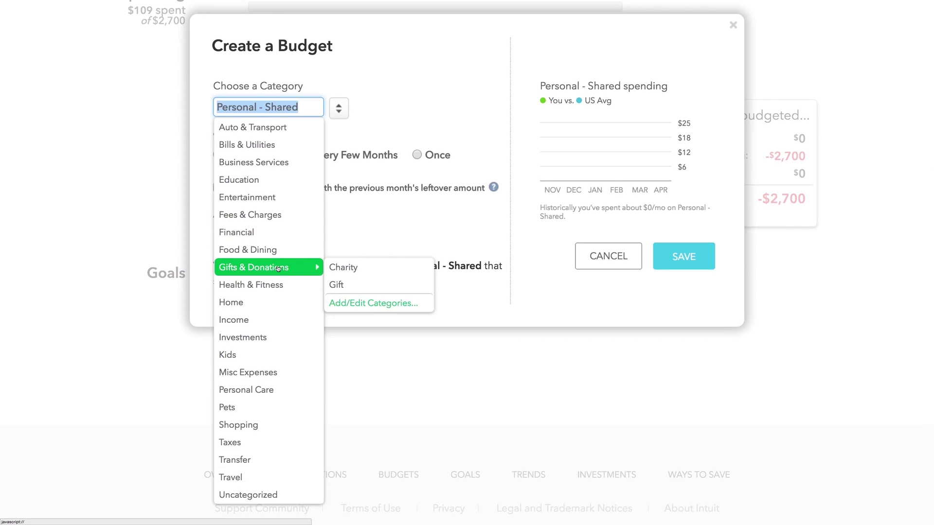
mouse_move(269, 370)
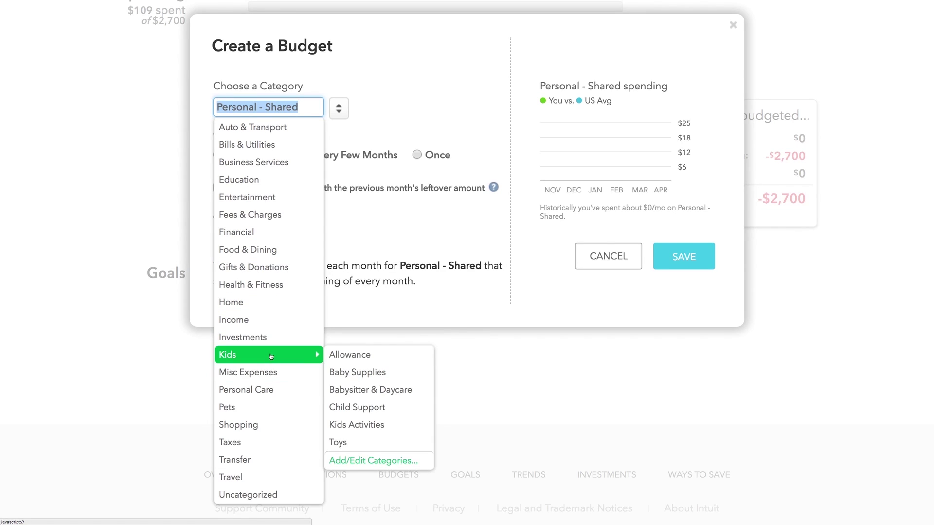
mouse_move(261, 411)
mouse_move(260, 429)
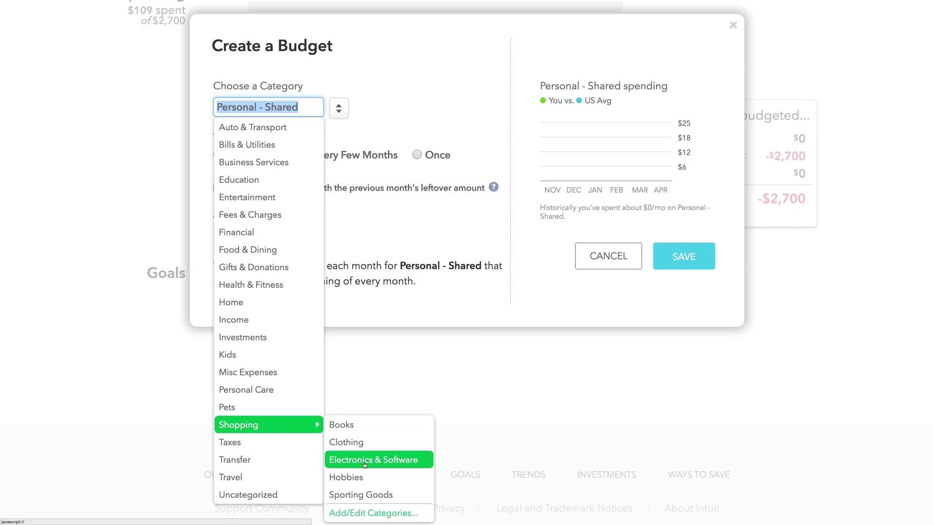
mouse_move(315, 457)
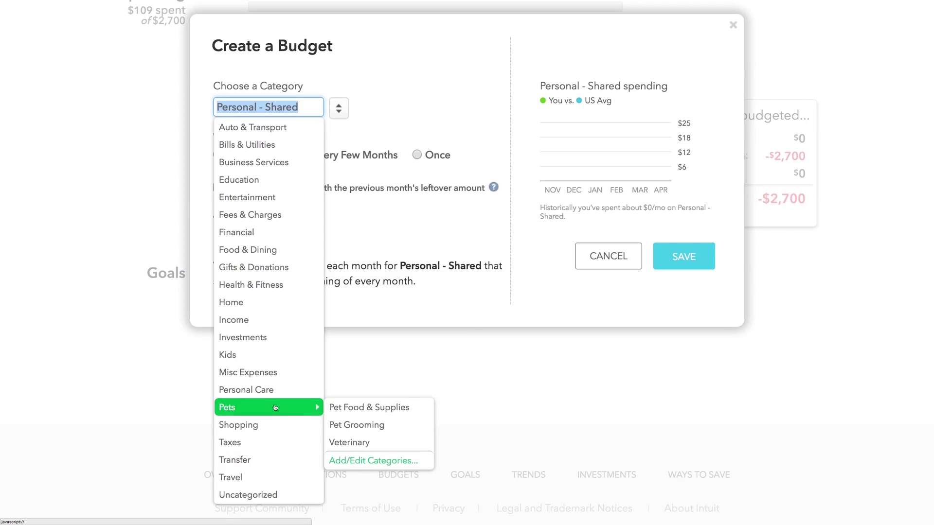
mouse_move(318, 295)
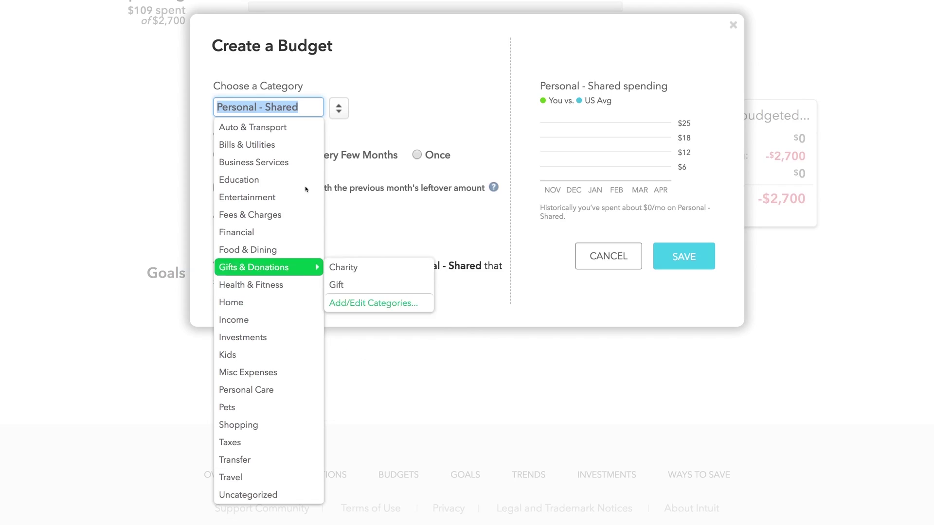
left_click(291, 97)
Enter 200 as the Personal - Shared monthly budget amount.
left_click(252, 232)
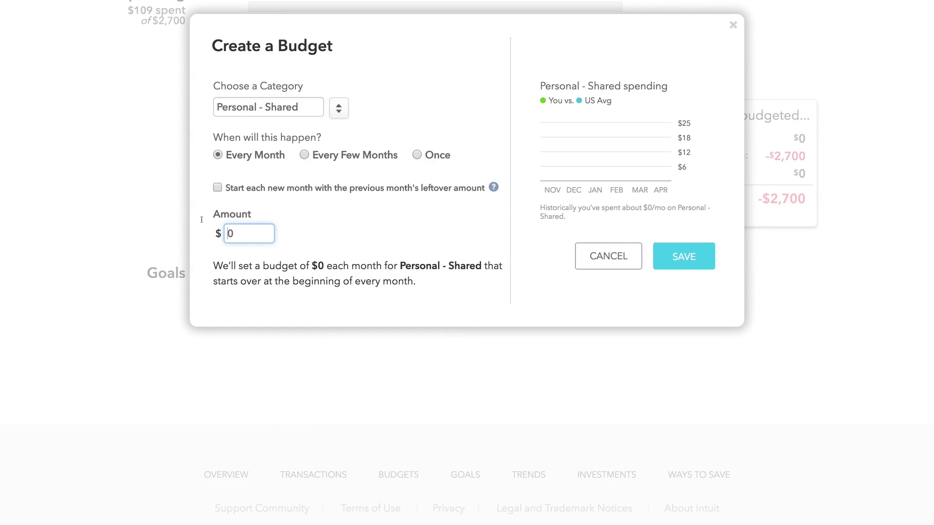
type("200")
left_click(396, 224)
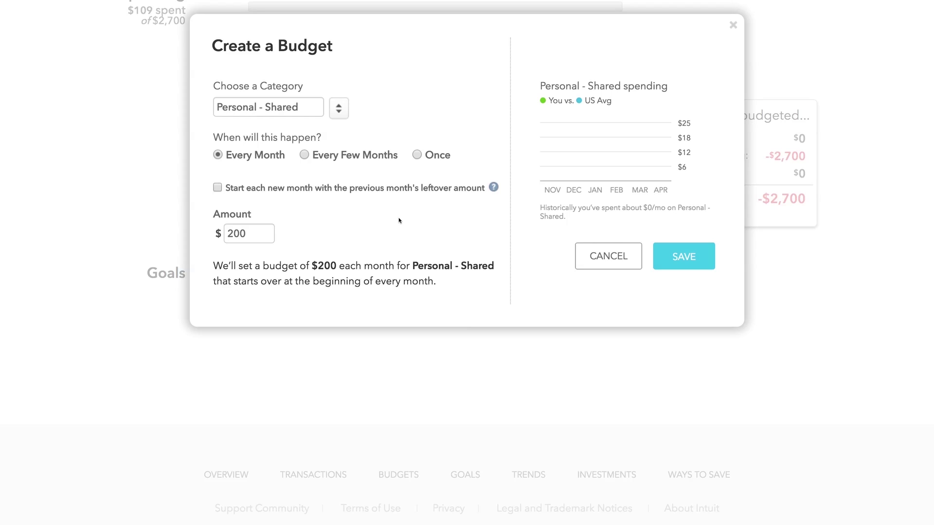
Save the Personal - Shared budget and add a $200 Personal - Isabel budget.
left_click(683, 265)
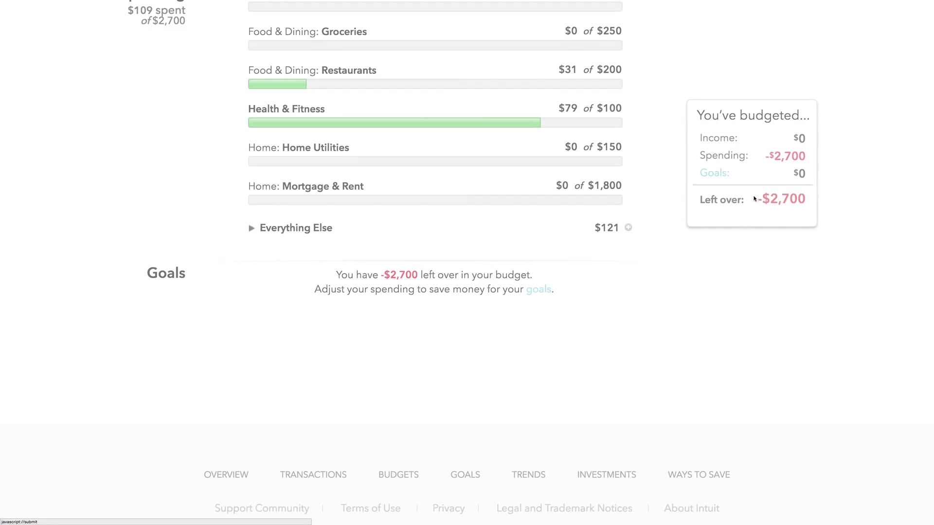
scroll(559, 263, "up", 2)
scroll(586, 271, "up", 3)
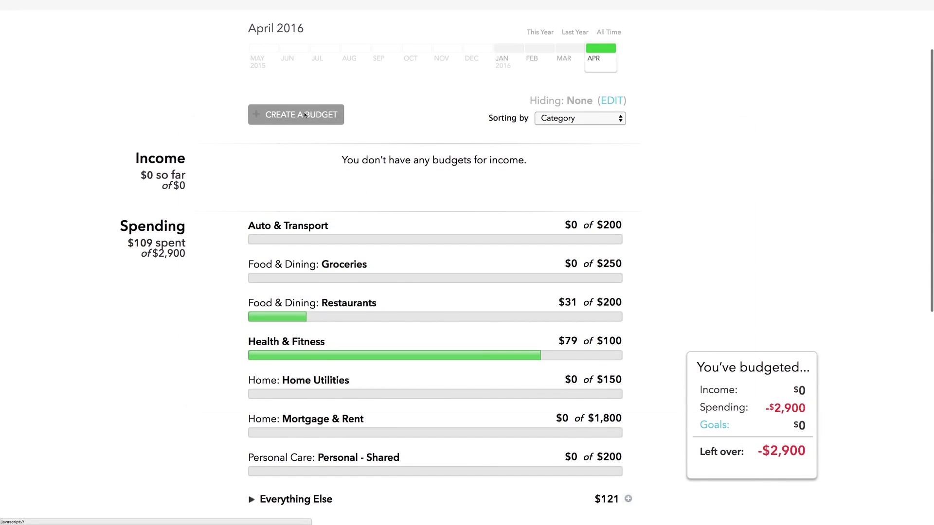
left_click(321, 113)
left_click(279, 220)
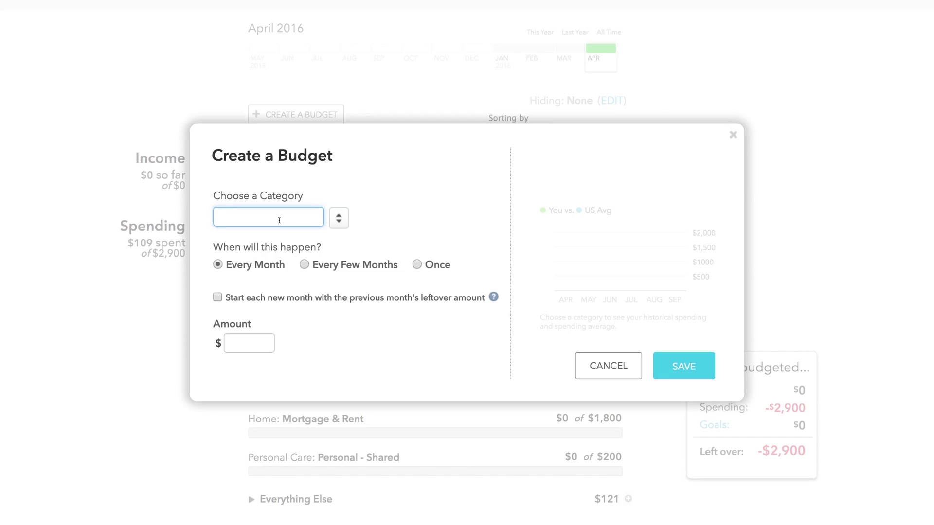
type("Personal")
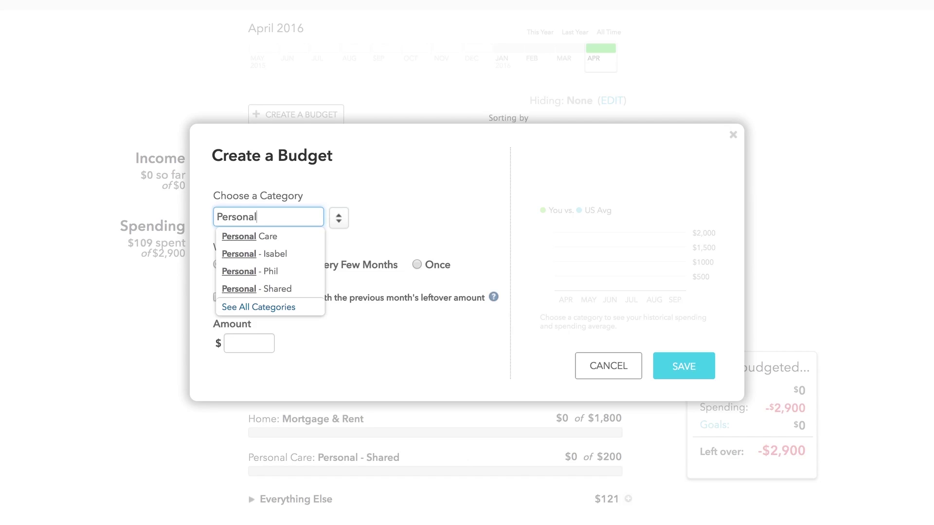
left_click(253, 254)
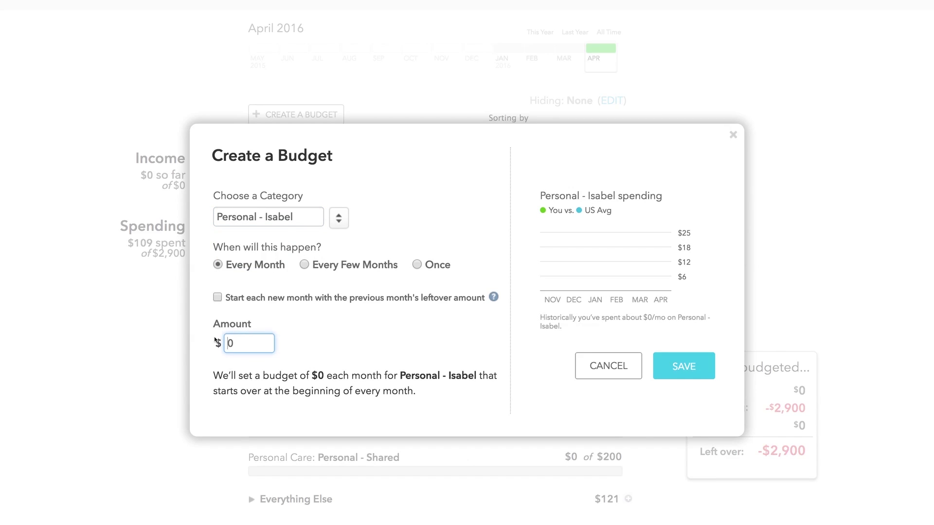
type("200")
left_click(668, 355)
Add a $200 monthly budget for Personal - Phil.
left_click(302, 114)
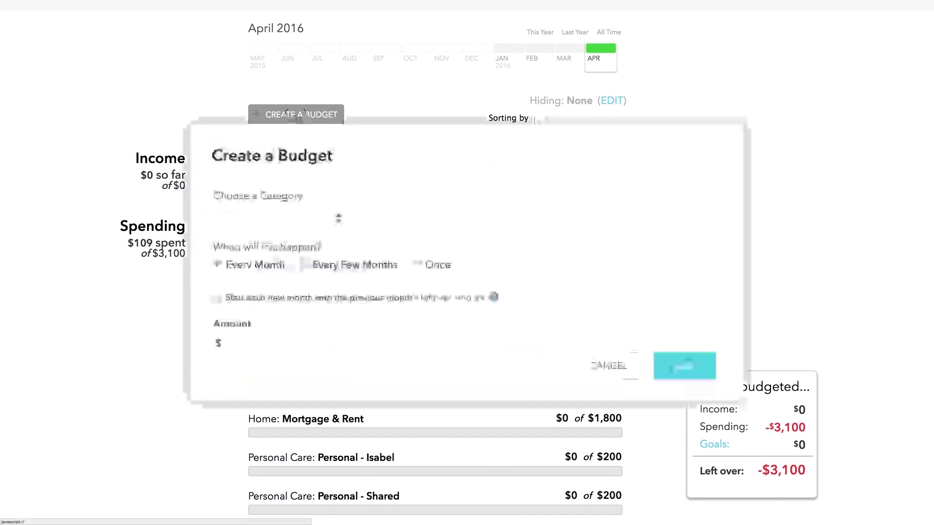
left_click(297, 218)
type("pers")
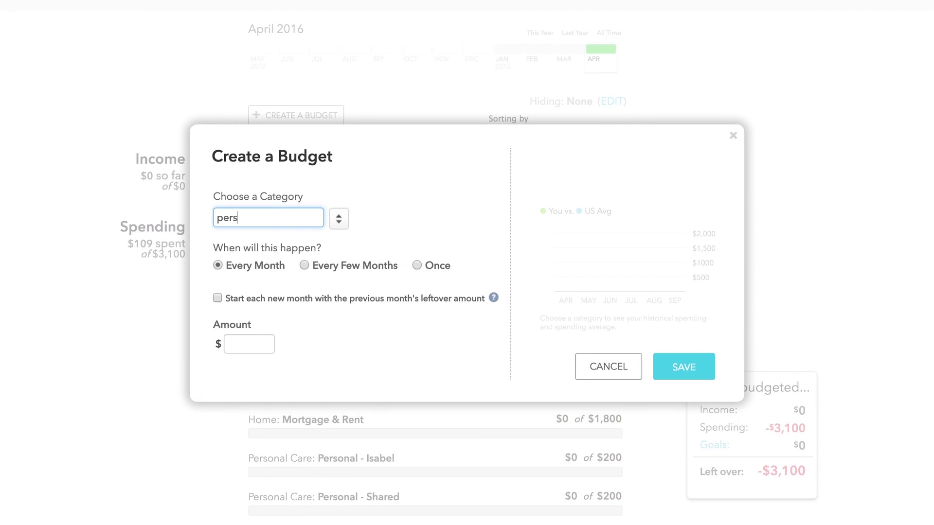
type("onal")
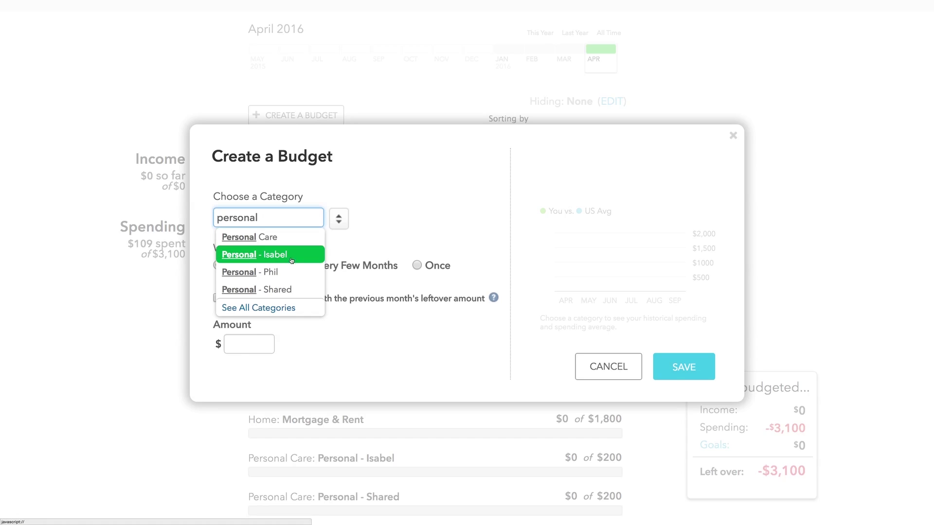
left_click(285, 272)
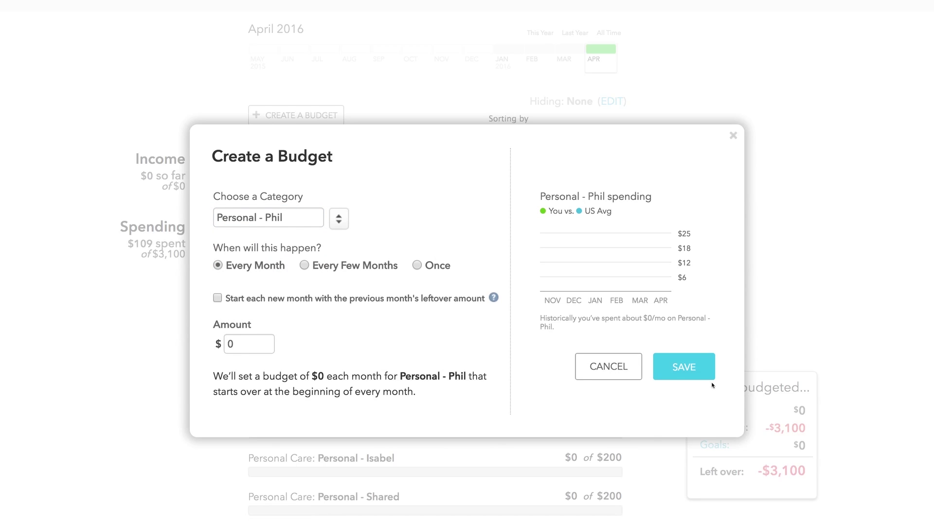
left_click(239, 343)
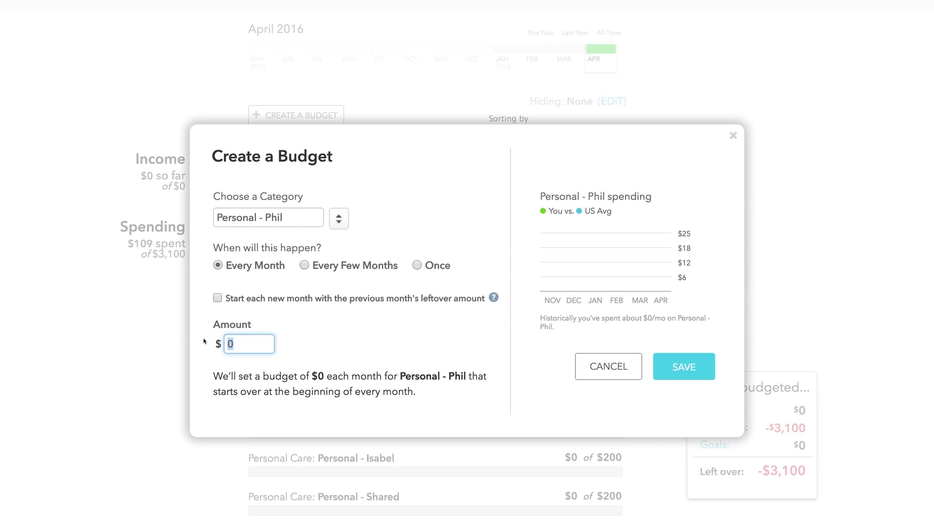
type("200")
left_click(712, 371)
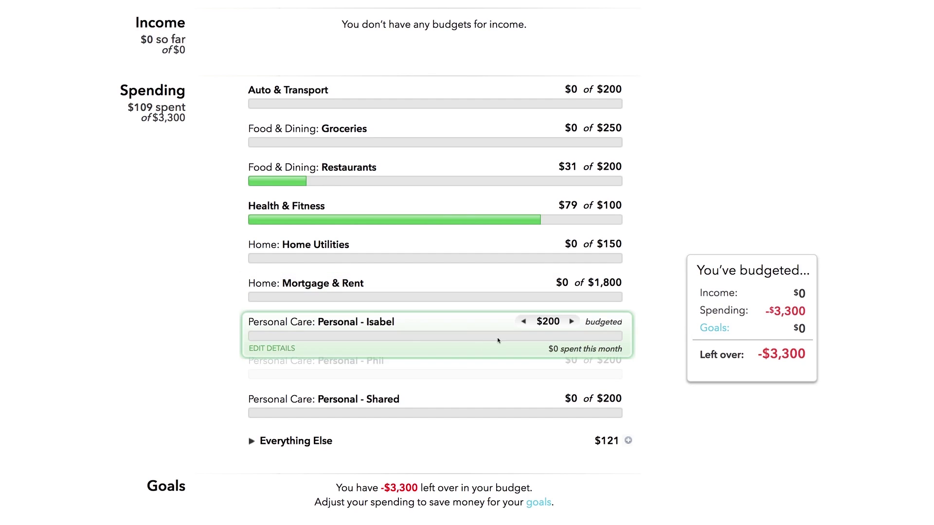
mouse_move(372, 364)
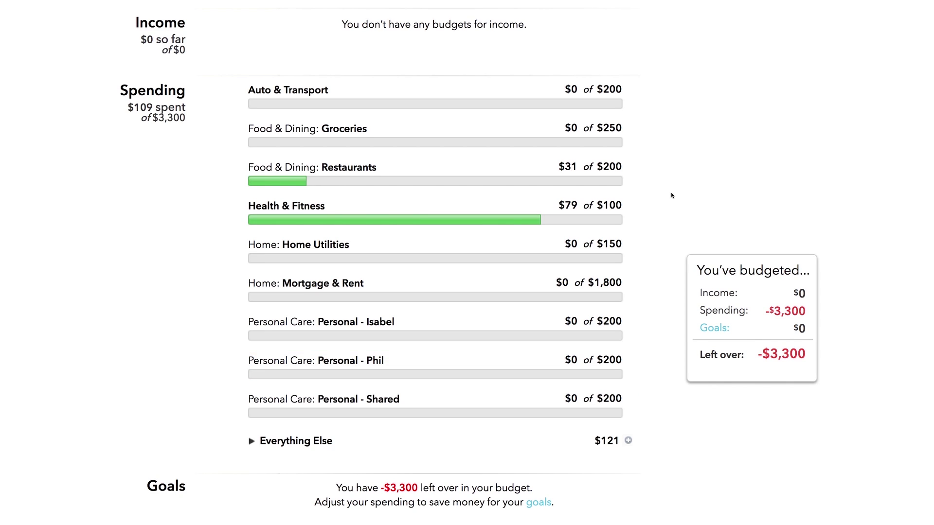
scroll(671, 195, "up", 2)
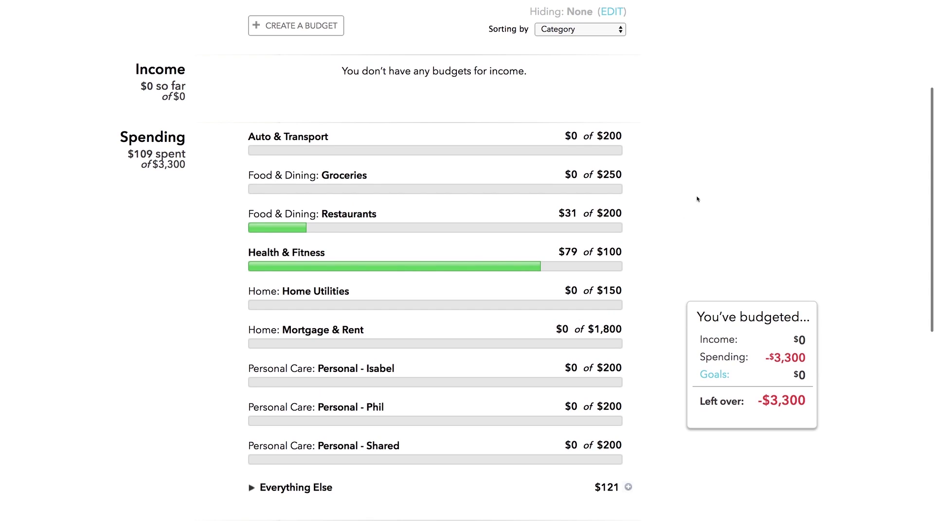
mouse_move(572, 136)
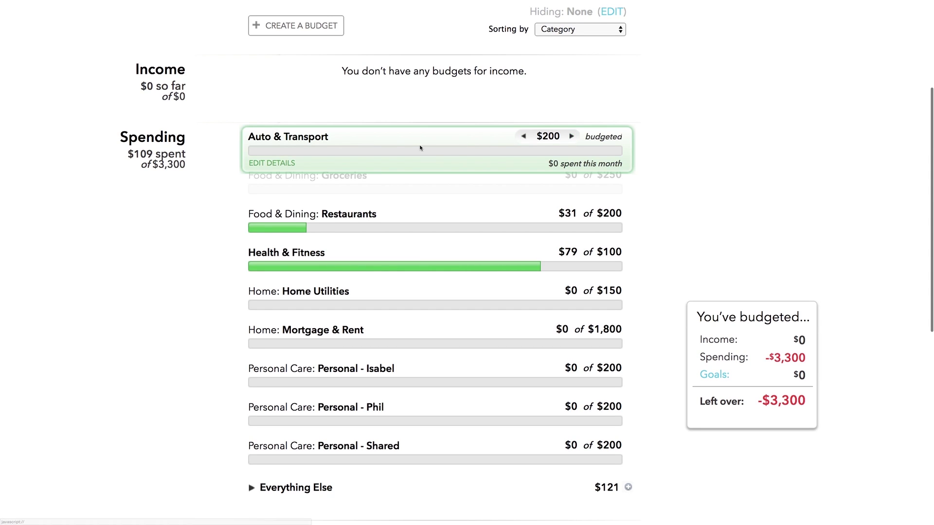
left_click(524, 136)
left_click(571, 136)
left_click(291, 163)
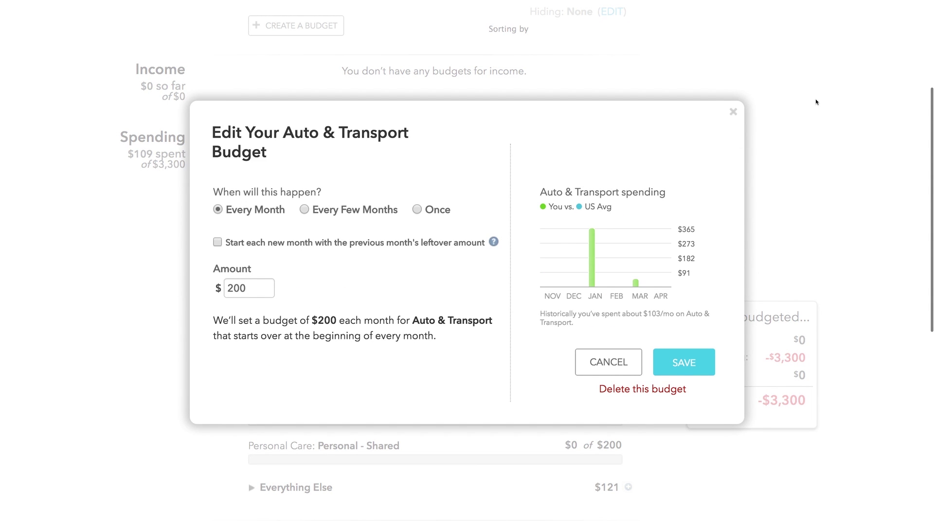
left_click(735, 113)
scroll(795, 107, "down", 1)
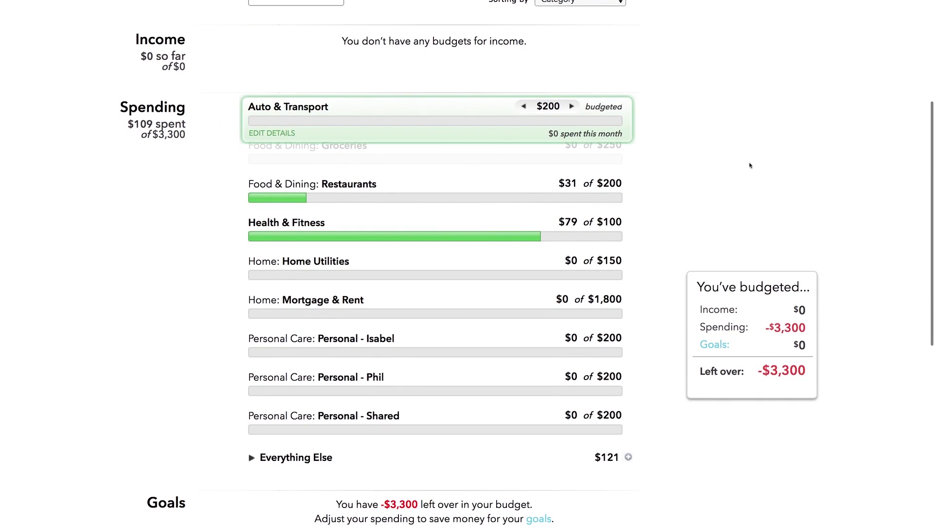
Expand Everything Else to show Shopping at $60 and Shopping: Sporting Goods at $61.
left_click(559, 223)
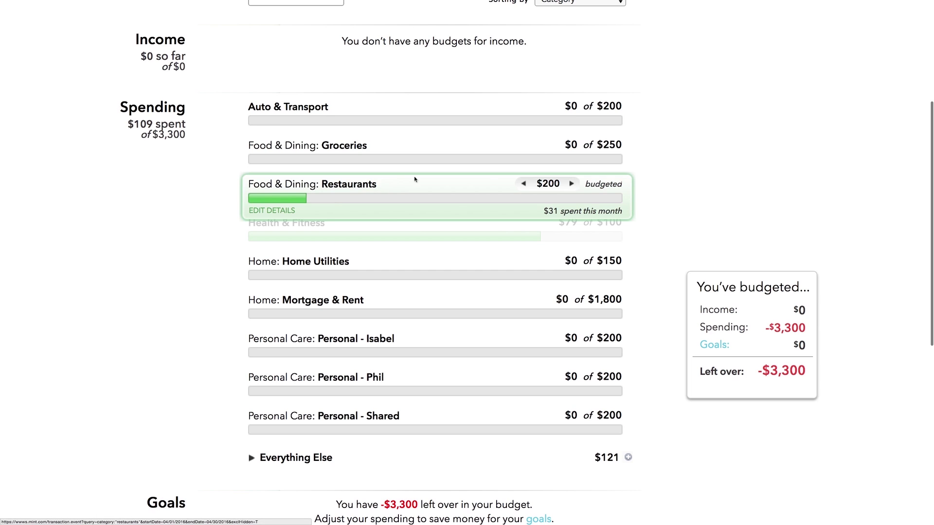
scroll(650, 192, "down", 2)
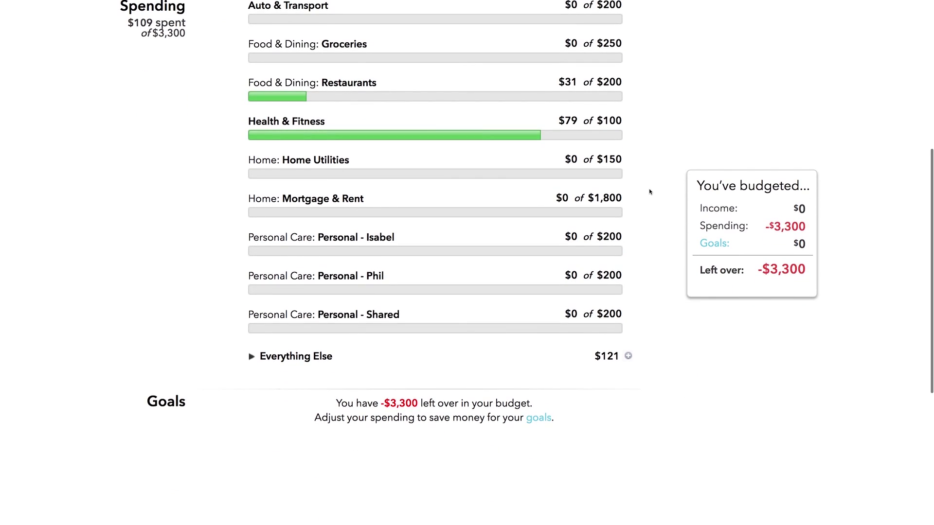
left_click(252, 358)
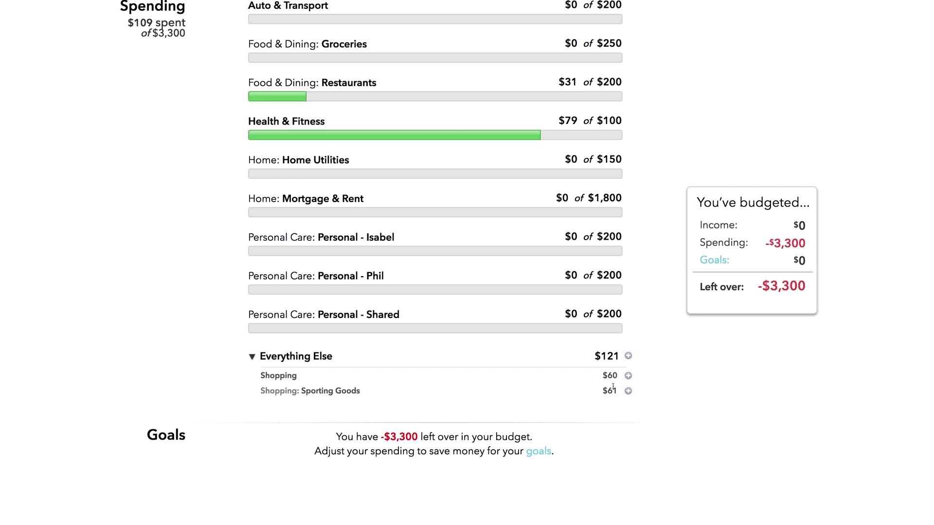
scroll(611, 388, "up", 1)
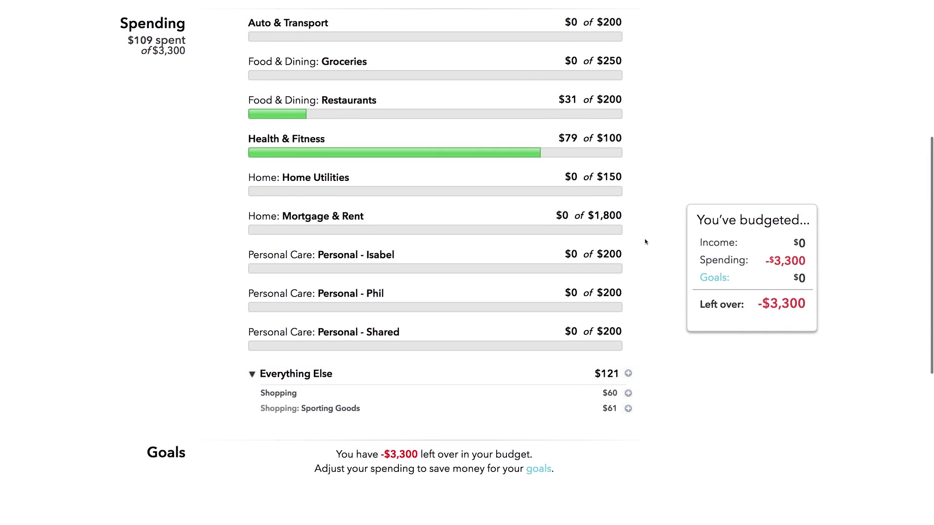
Go to the Transactions page listing all cash and credit account activity.
scroll(602, 263, "up", 3)
scroll(602, 262, "up", 10)
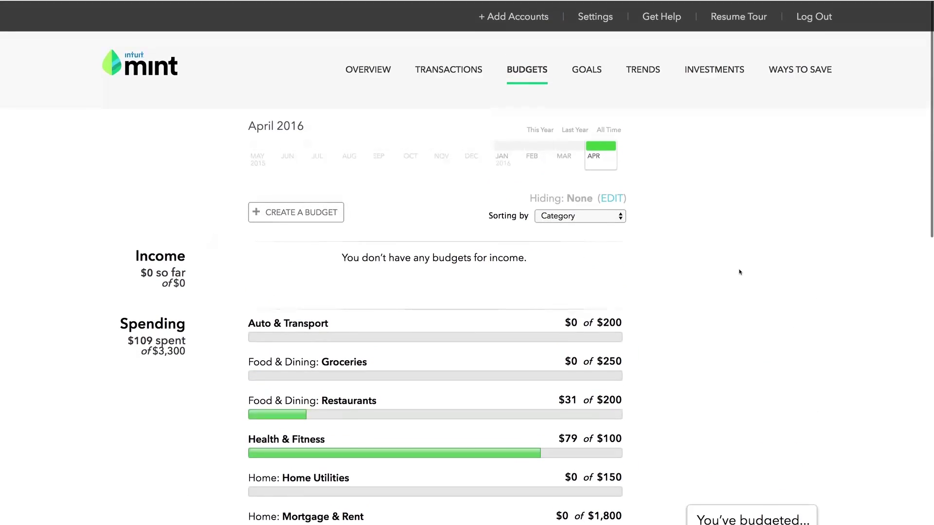
left_click(434, 79)
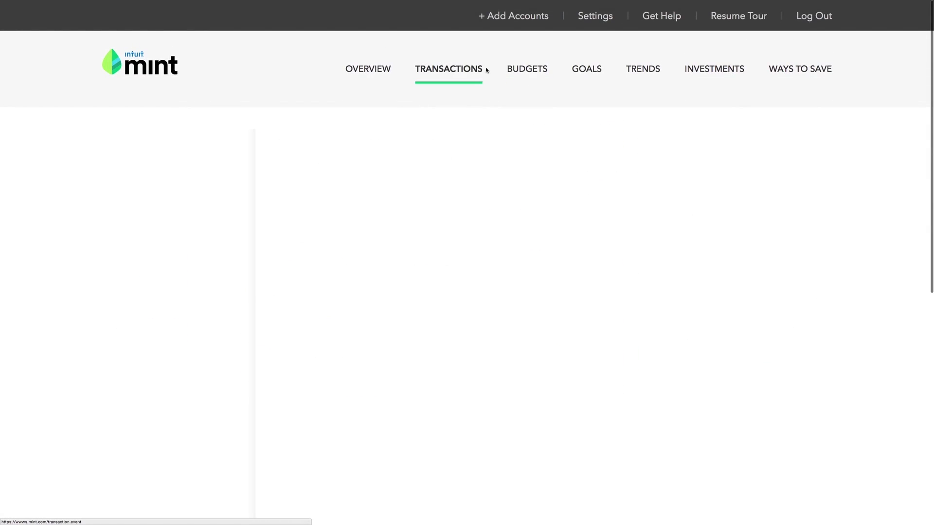
scroll(754, 190, "down", 4)
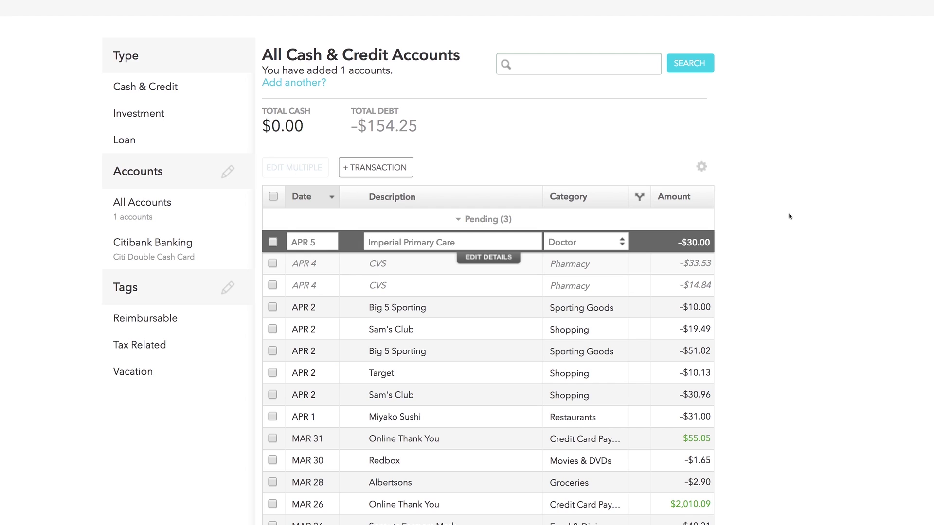
scroll(778, 229, "down", 4)
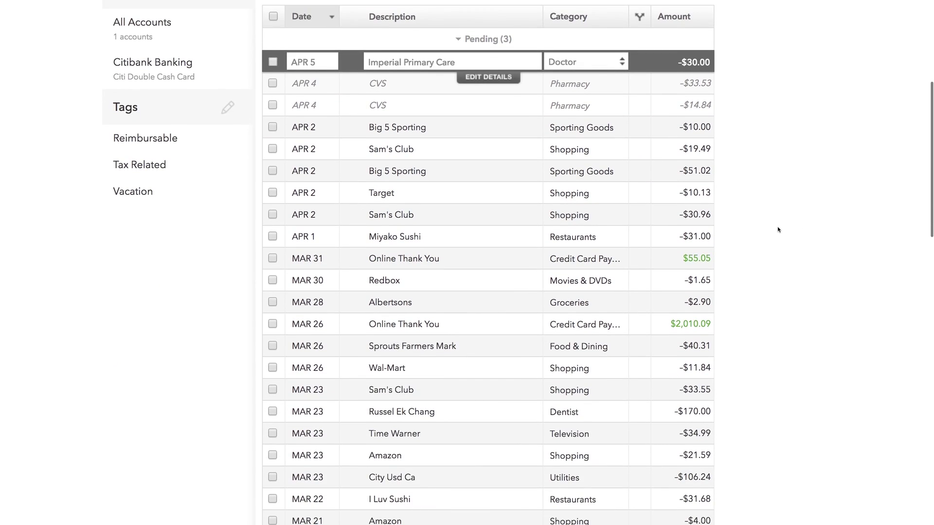
scroll(771, 141, "up", 1)
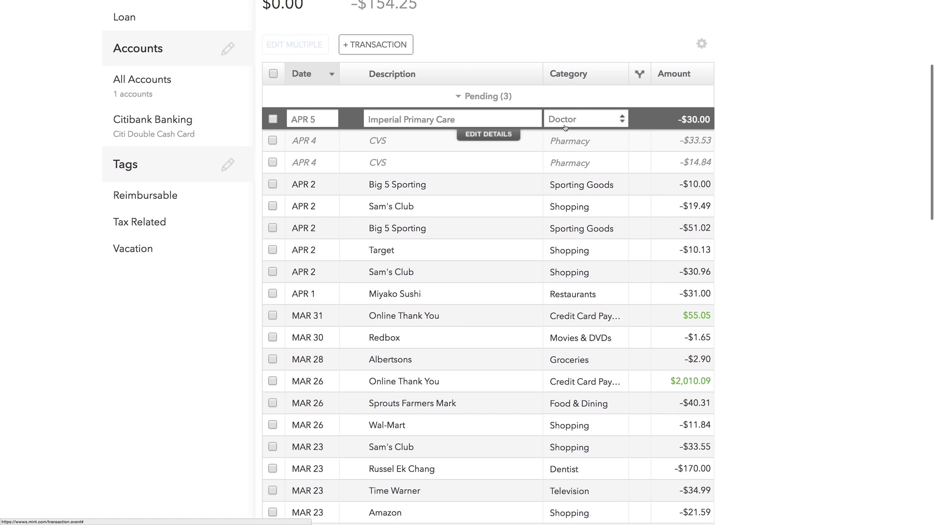
Change the $30 APR 5 Imperial Primary Care charge from Doctor to Health & Fitness.
mouse_move(357, 121)
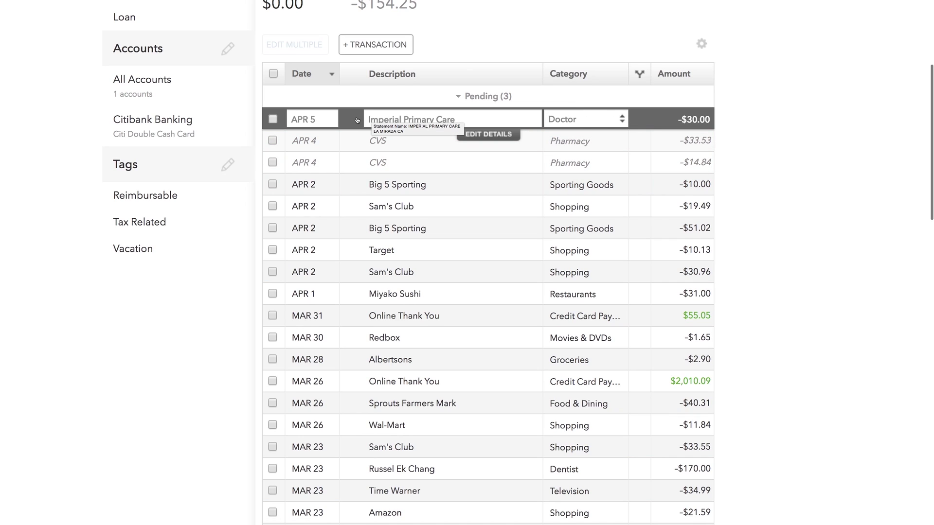
left_click(621, 119)
mouse_move(640, 292)
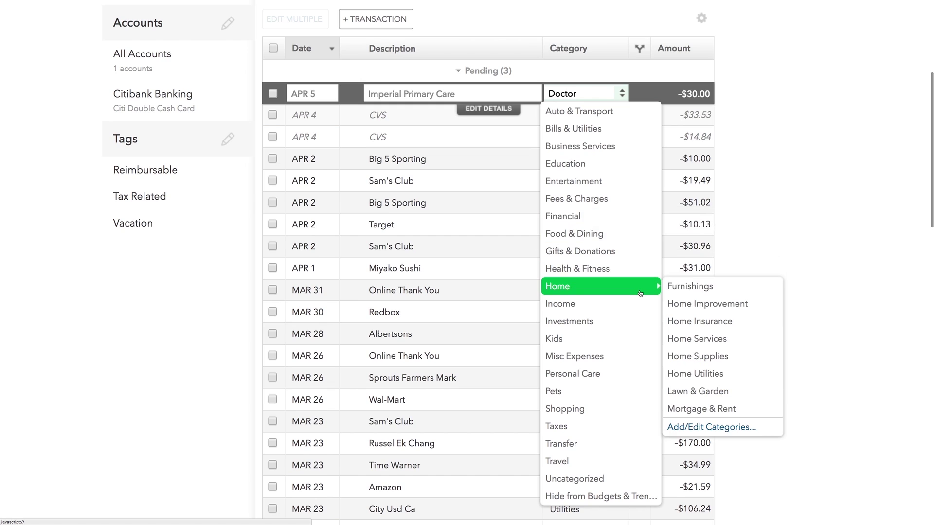
mouse_move(604, 270)
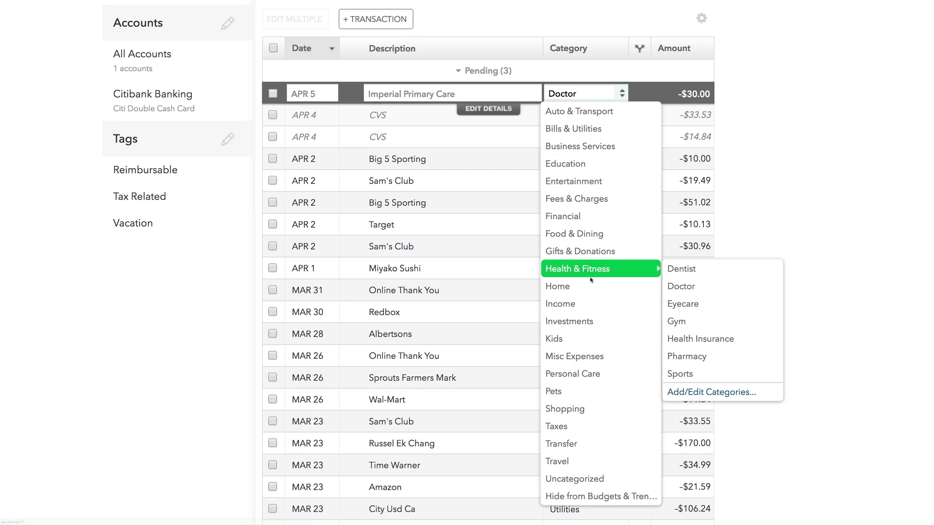
left_click(582, 273)
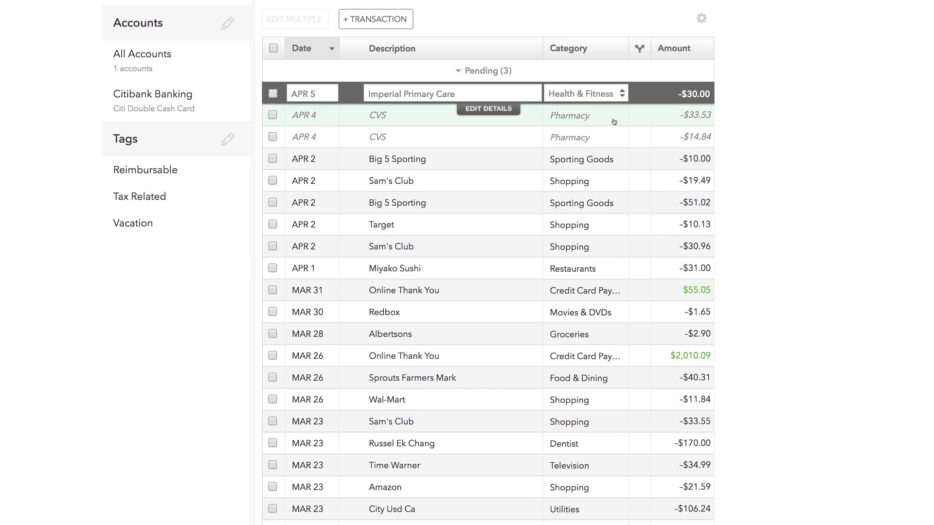
left_click(626, 95)
mouse_move(598, 280)
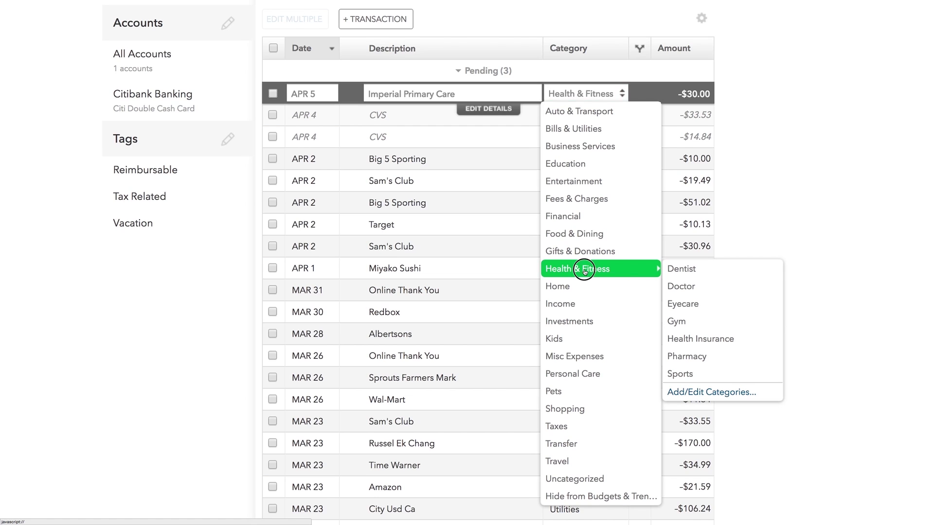
Commit Health & Fitness for Imperial Primary Care and set the $33.53 CVS charge to Personal - Shared.
left_click(584, 271)
left_click(622, 118)
left_click(624, 118)
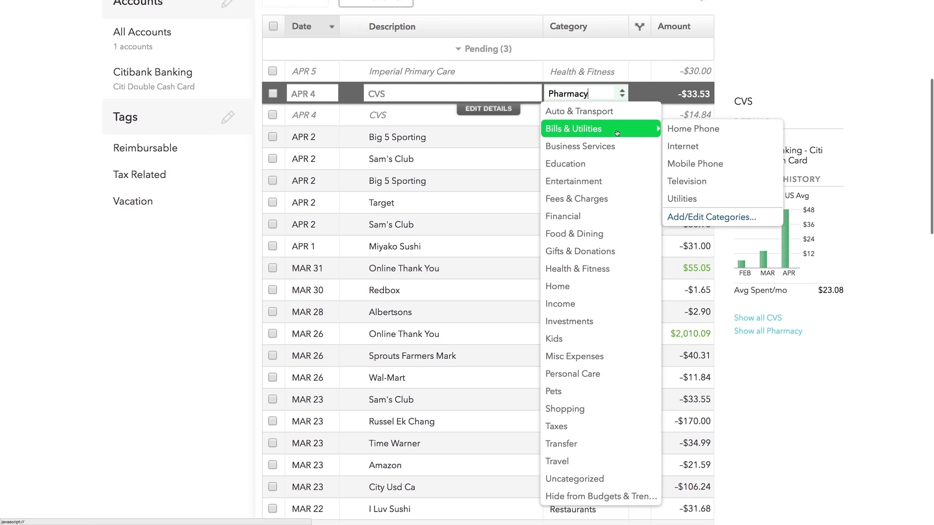
mouse_move(607, 375)
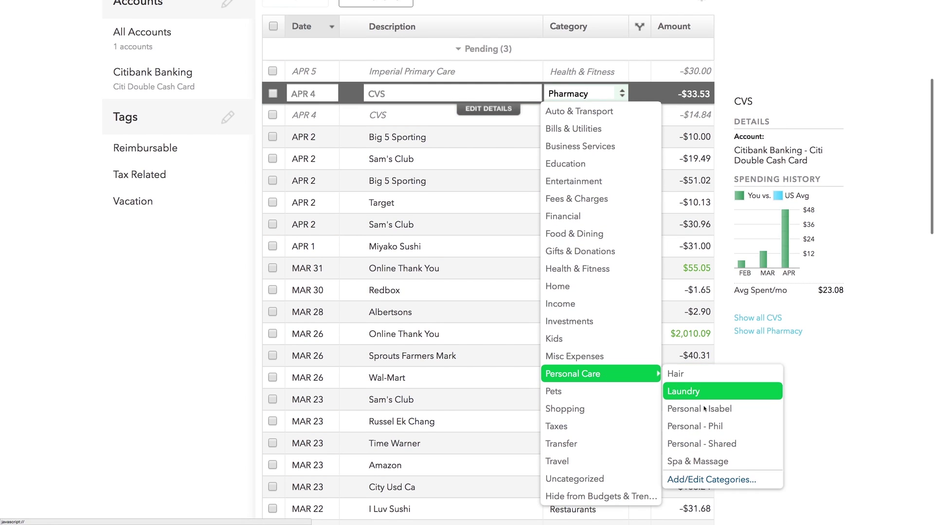
left_click(701, 444)
Set the $10.00 Big 5 Sporting charge to Personal - Phil.
left_click(621, 115)
left_click(621, 116)
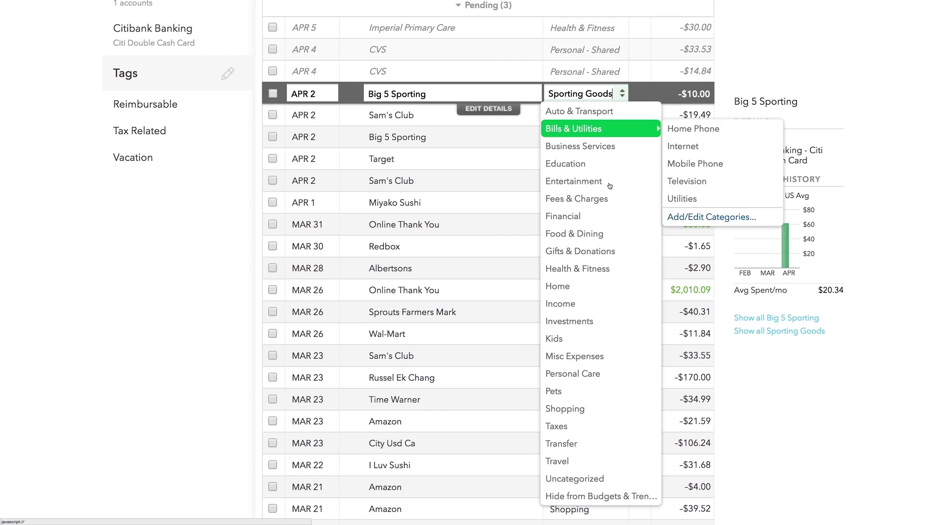
mouse_move(610, 279)
mouse_move(586, 380)
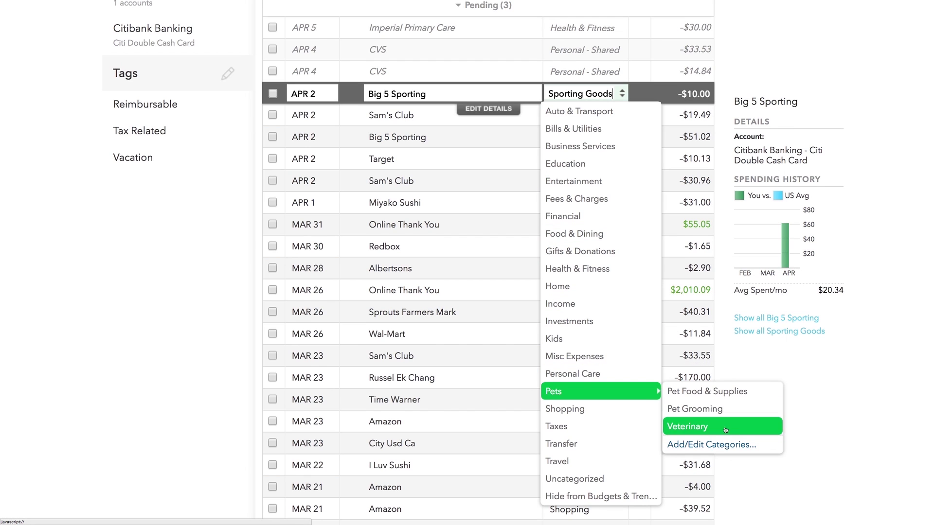
left_click(709, 426)
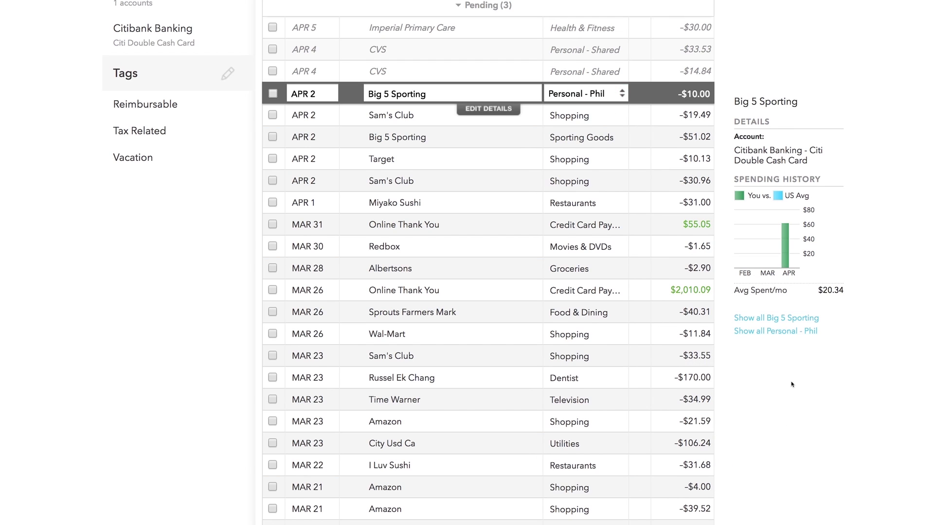
Pick a new category for the $19.49 Sam's Club charge from its category dropdown.
left_click(595, 117)
left_click(623, 116)
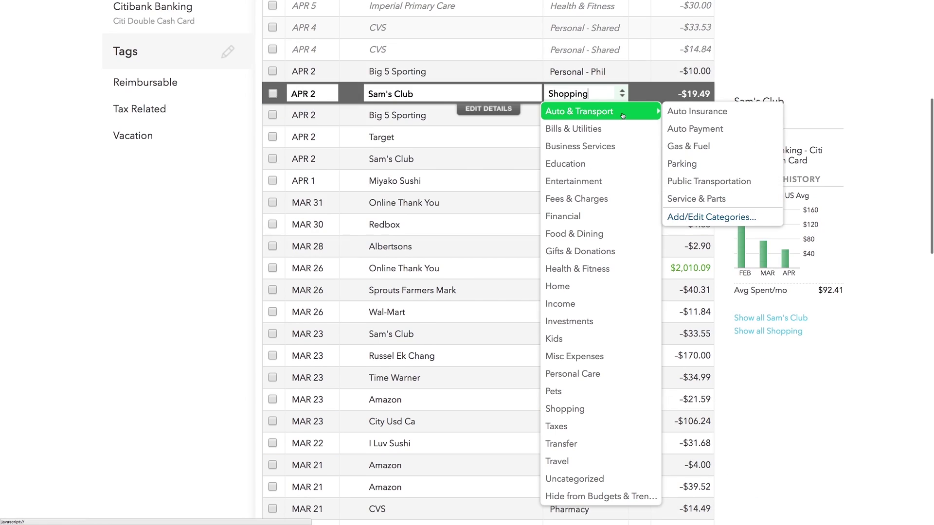
mouse_move(600, 195)
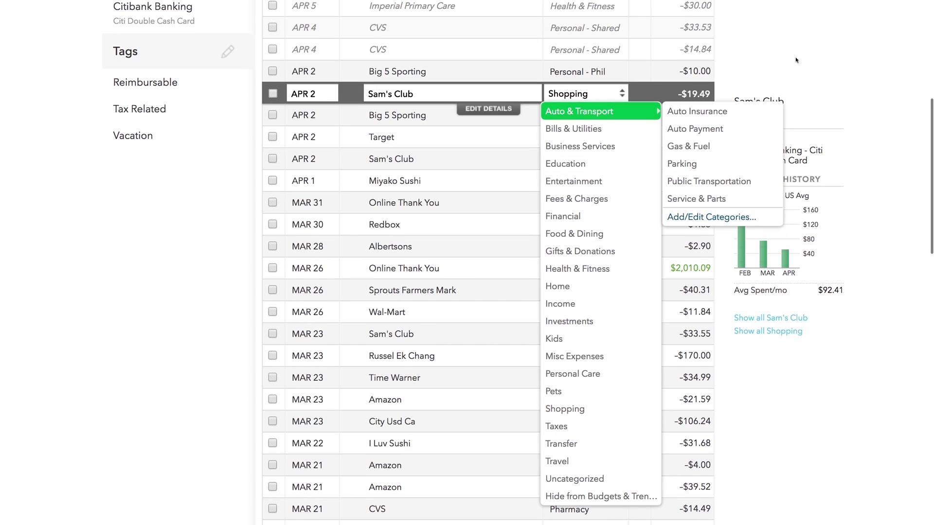
left_click(829, 71)
scroll(846, 88, "up", 2)
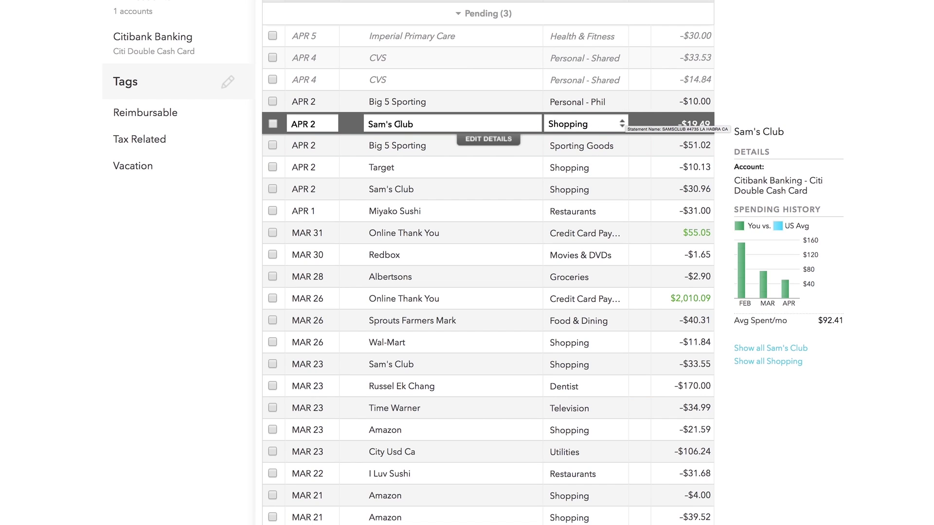
left_click(617, 124)
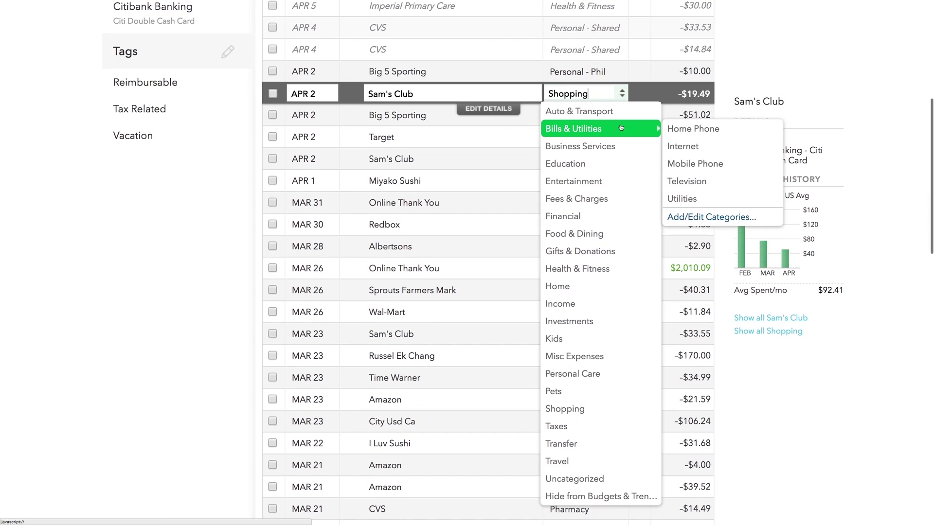
mouse_move(622, 147)
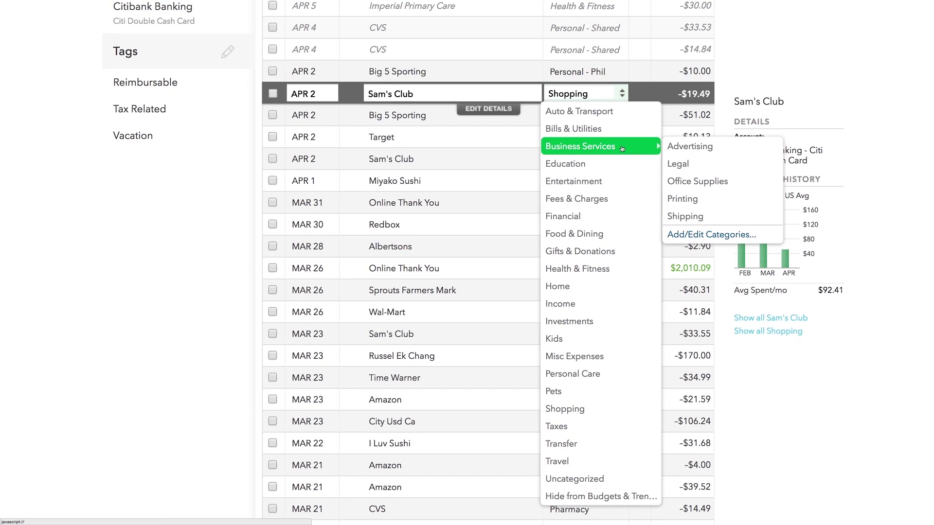
mouse_move(598, 238)
mouse_move(601, 114)
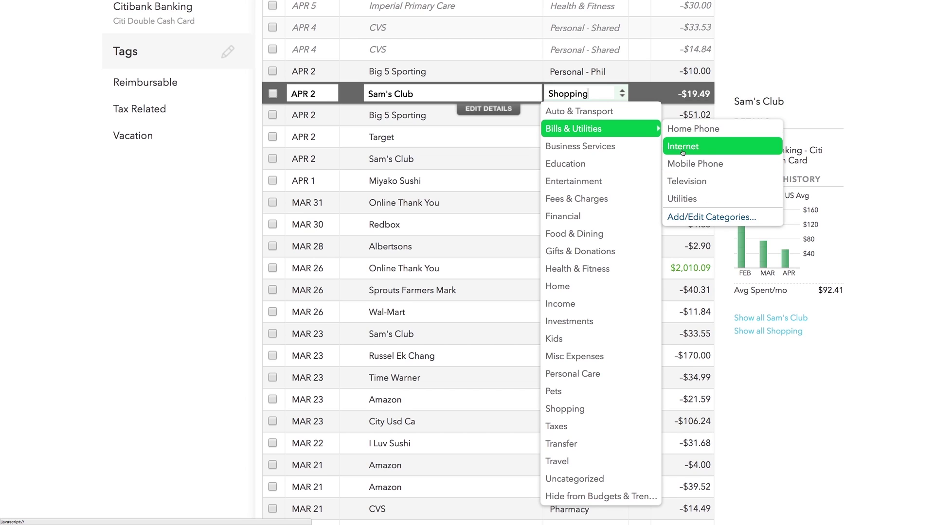
left_click(596, 112)
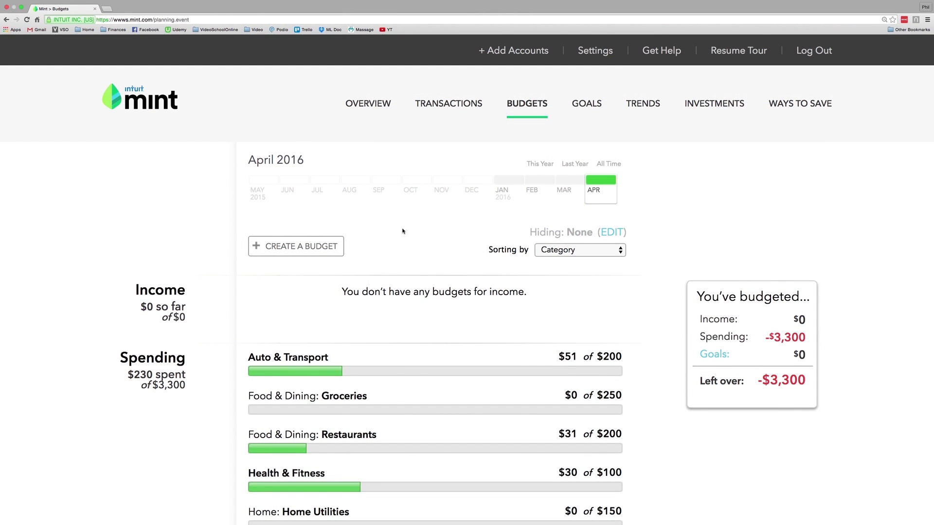
scroll(621, 306, "down", 5)
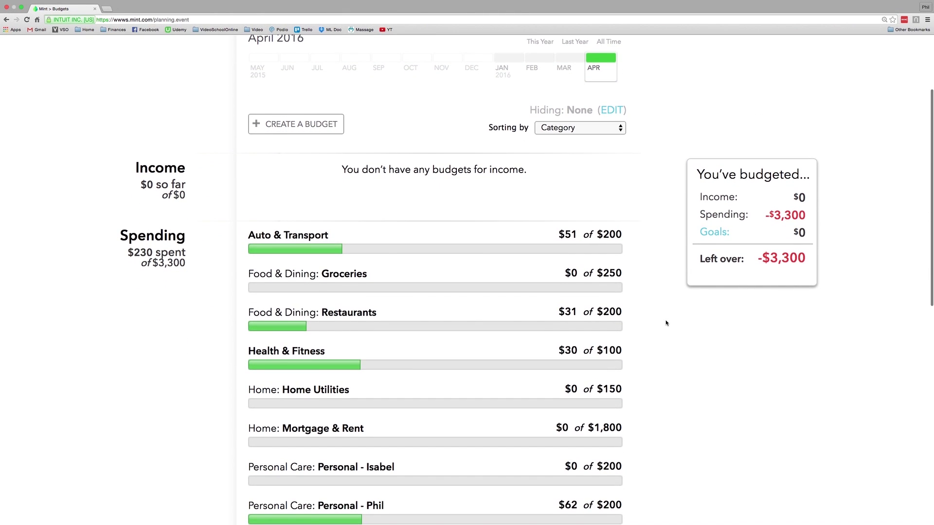
scroll(668, 322, "down", 4)
scroll(672, 322, "down", 1)
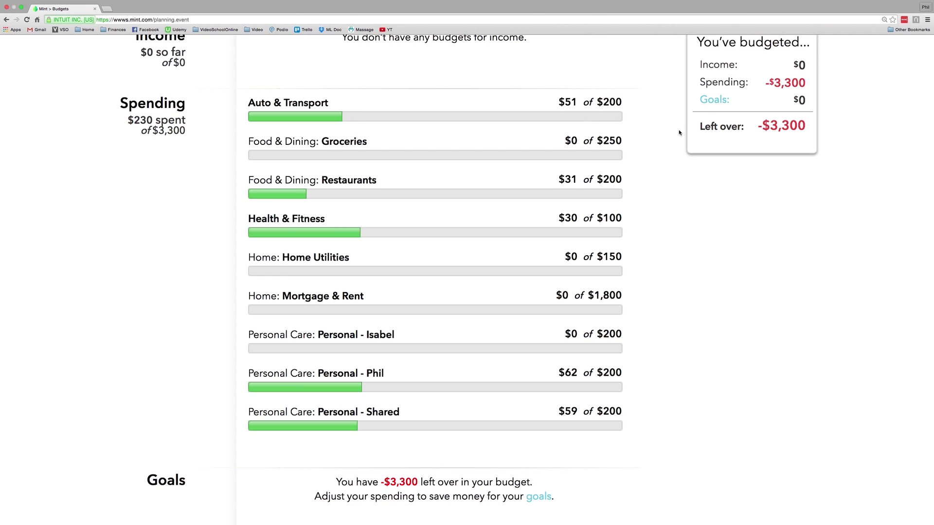
scroll(669, 165, "down", 1)
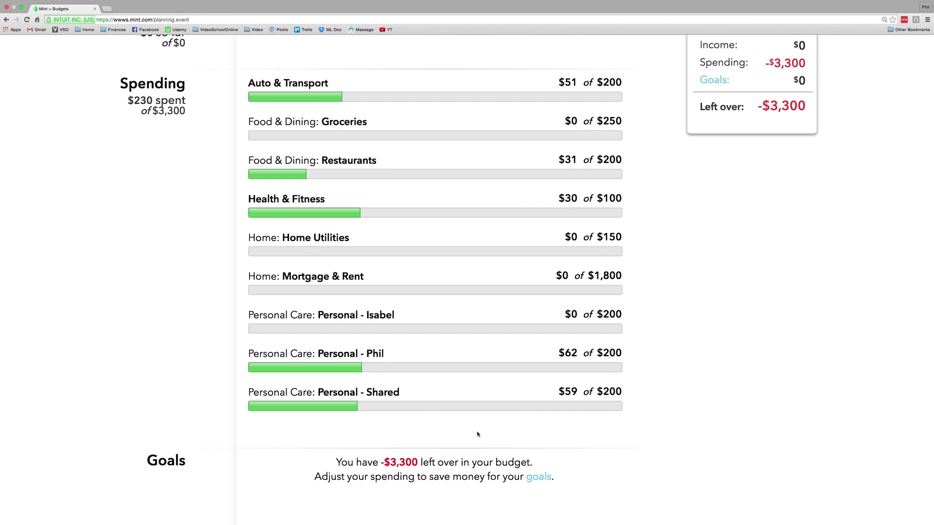
scroll(626, 408, "up", 1)
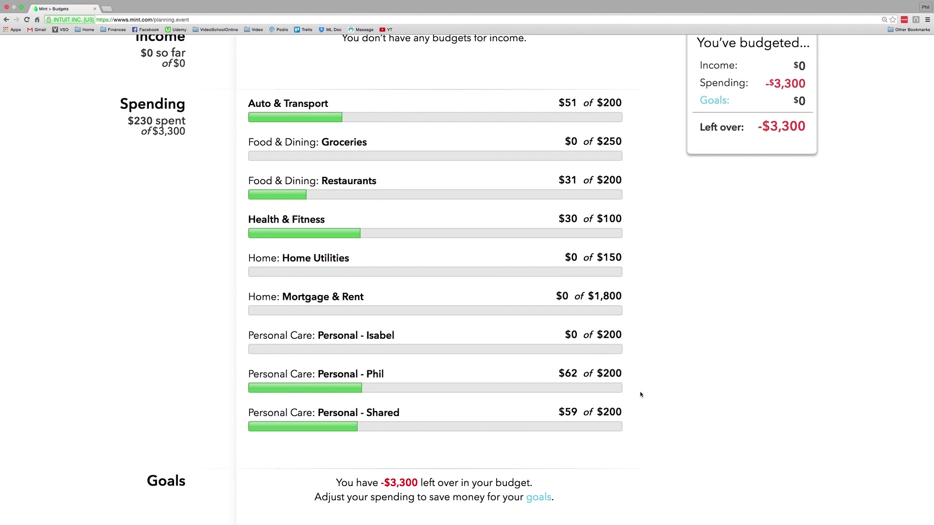
scroll(720, 382, "up", 1)
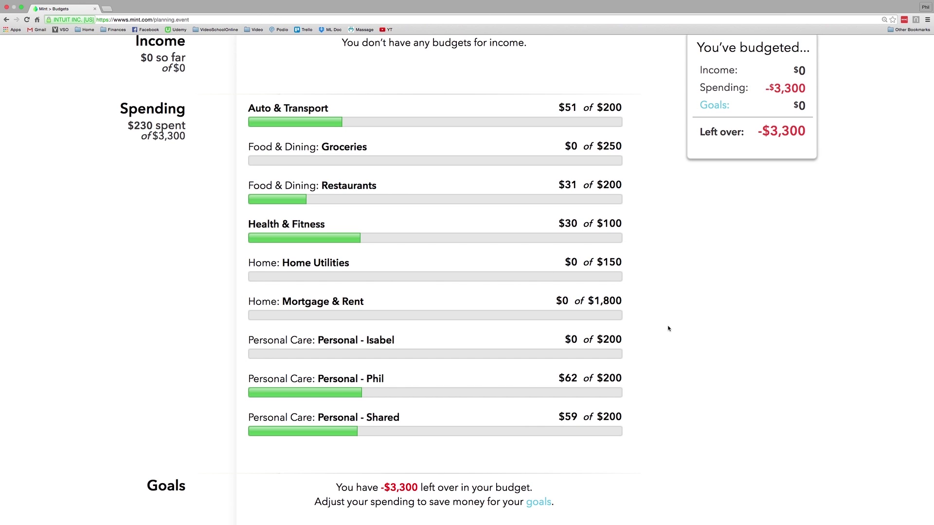
Expand and collapse the Personal - Shared budget details while reviewing the April budgets.
scroll(217, 217, "up", 2)
scroll(218, 218, "up", 1)
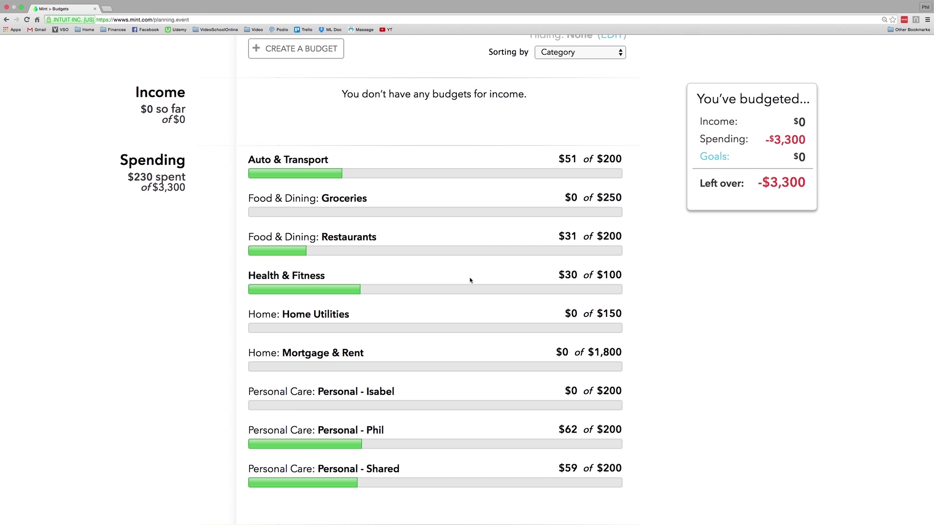
scroll(652, 245, "up", 1)
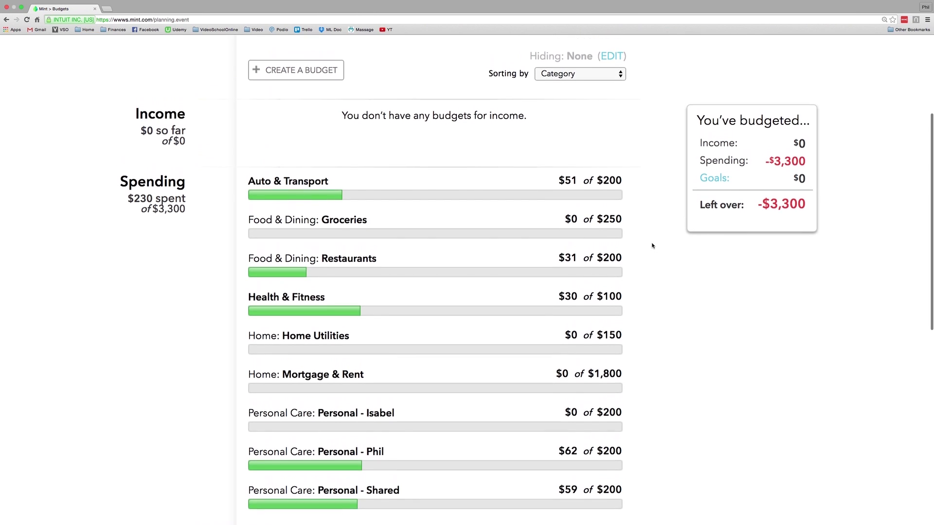
scroll(652, 246, "down", 2)
scroll(652, 246, "up", 1)
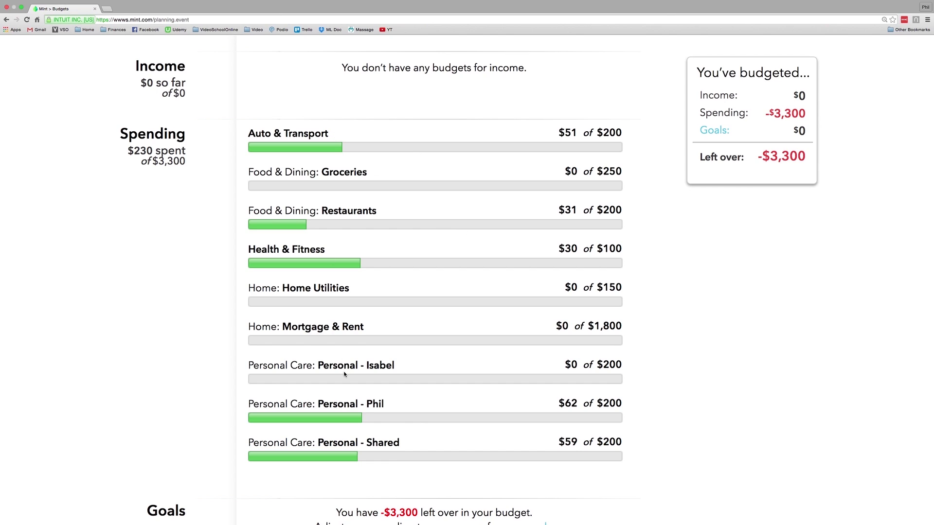
left_click(316, 444)
left_click(752, 428)
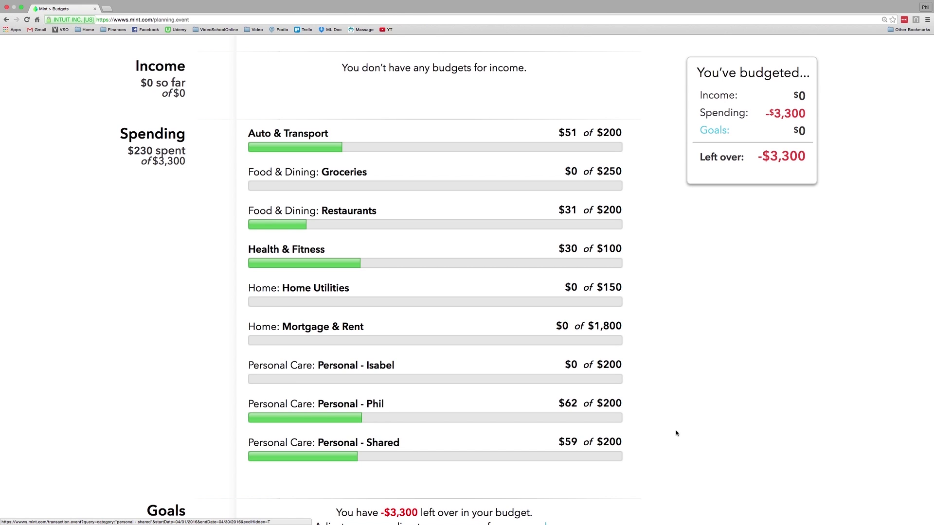
scroll(679, 434, "up", 4)
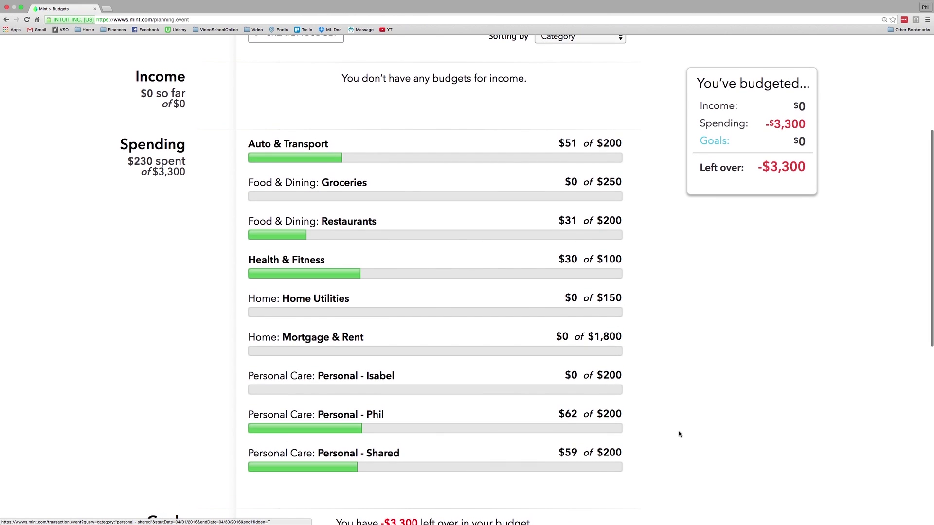
scroll(694, 435, "up", 2)
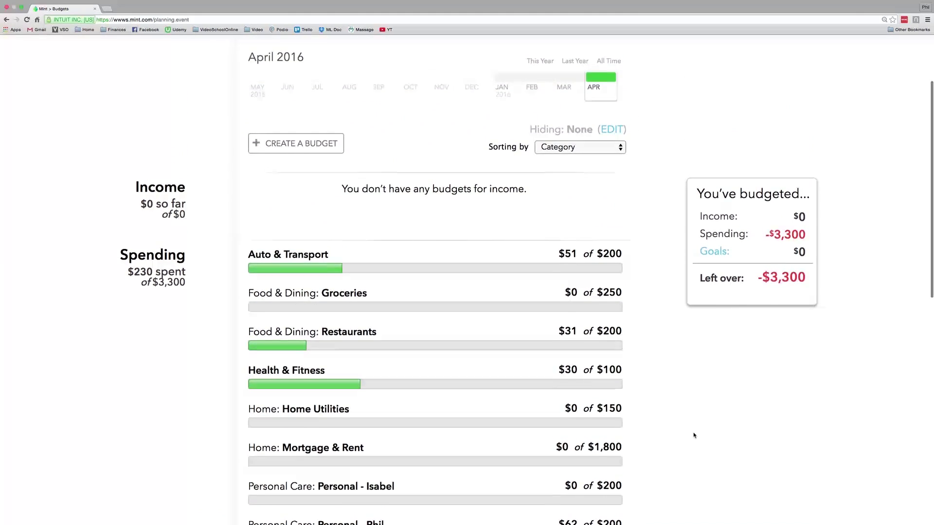
scroll(694, 435, "down", 3)
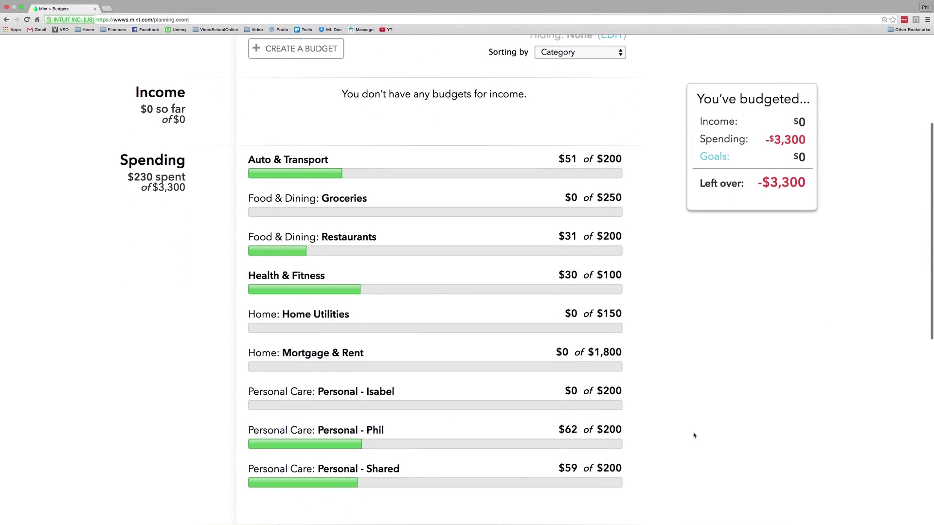
scroll(694, 435, "up", 3)
View the March 2016 budget, then switch back to April 2016 and review its budgets.
left_click(556, 73)
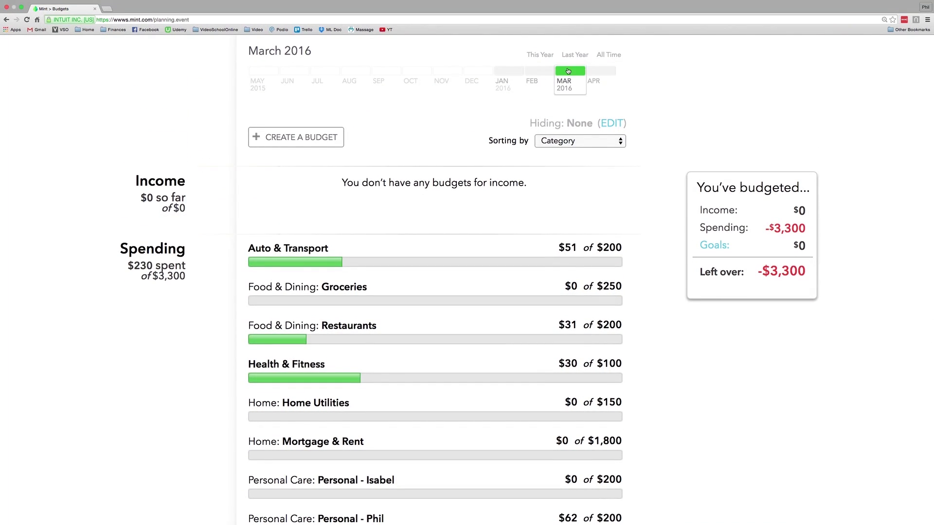
left_click(600, 72)
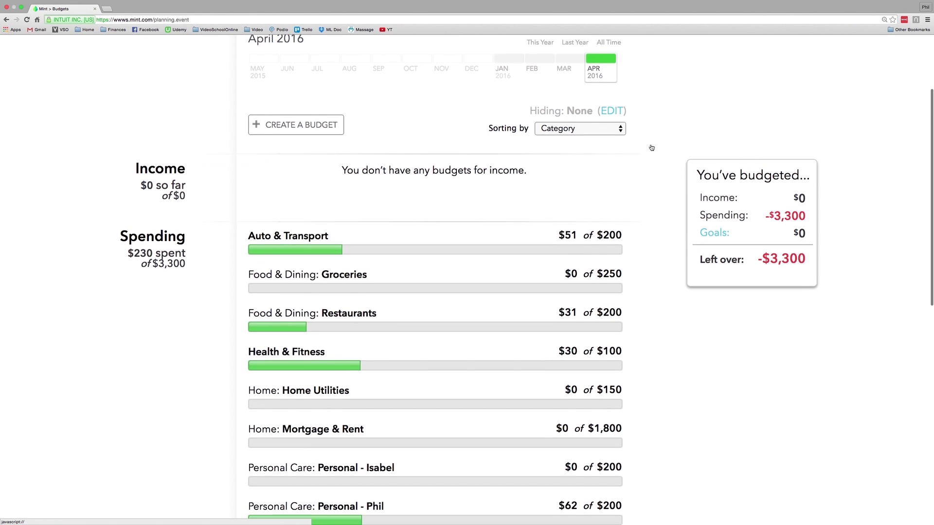
scroll(651, 146, "down", 3)
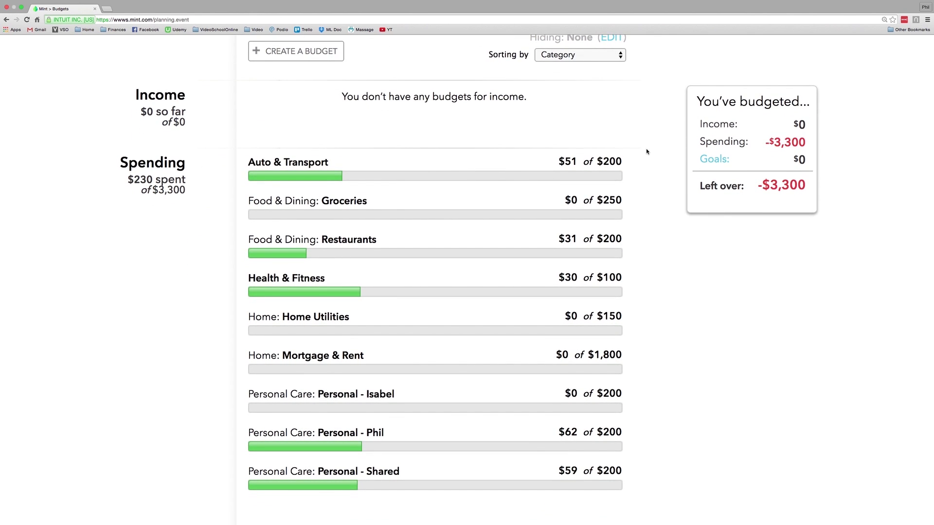
scroll(646, 151, "up", 2)
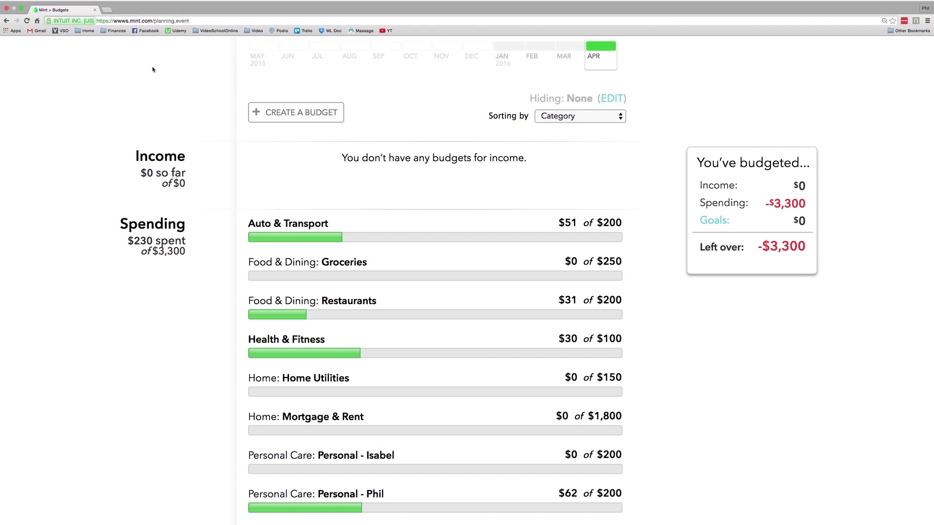
scroll(677, 118, "up", 1)
scroll(650, 147, "down", 3)
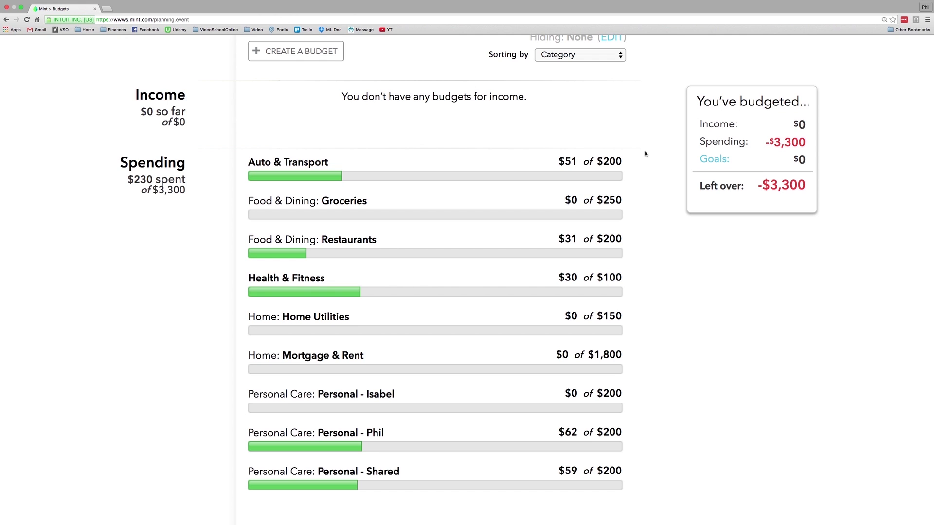
scroll(645, 153, "up", 2)
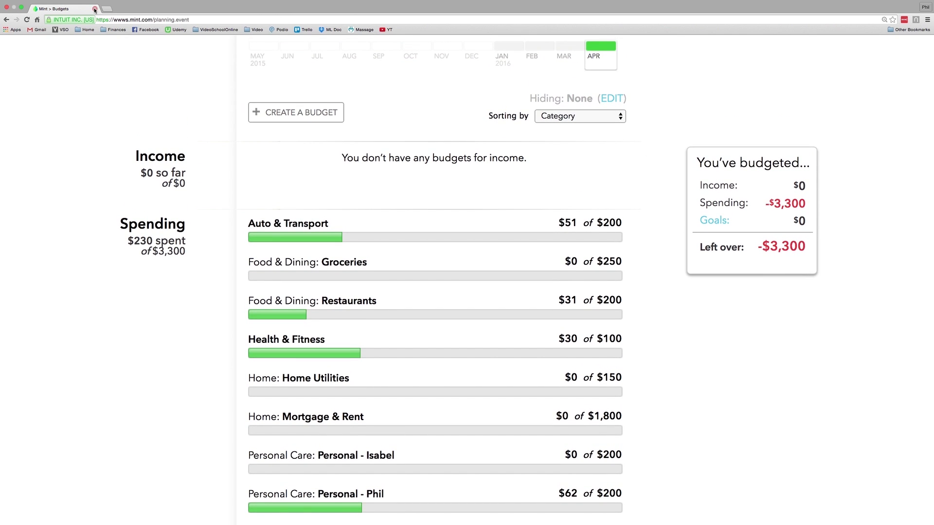